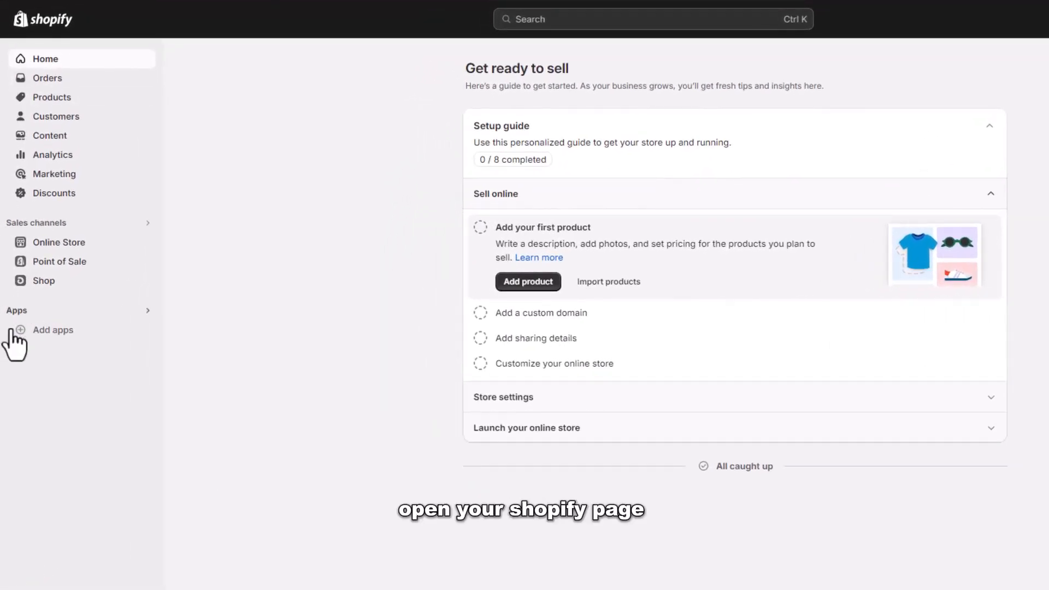
Go to the Shopify App Store, search for "currency converter", and open the Transcy: AI Language Translate listing
left_click(47, 332)
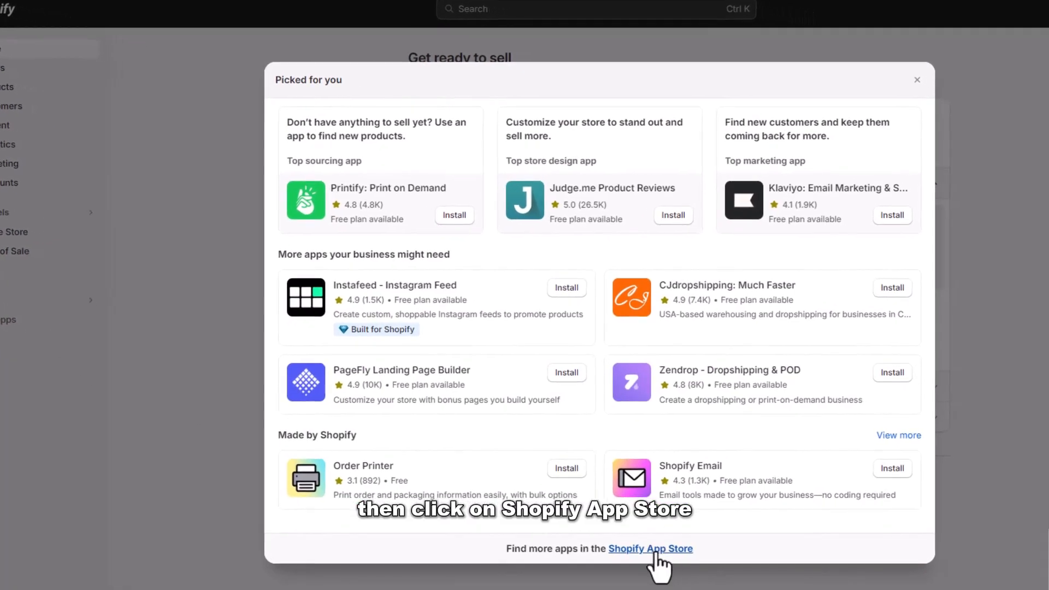
left_click(653, 549)
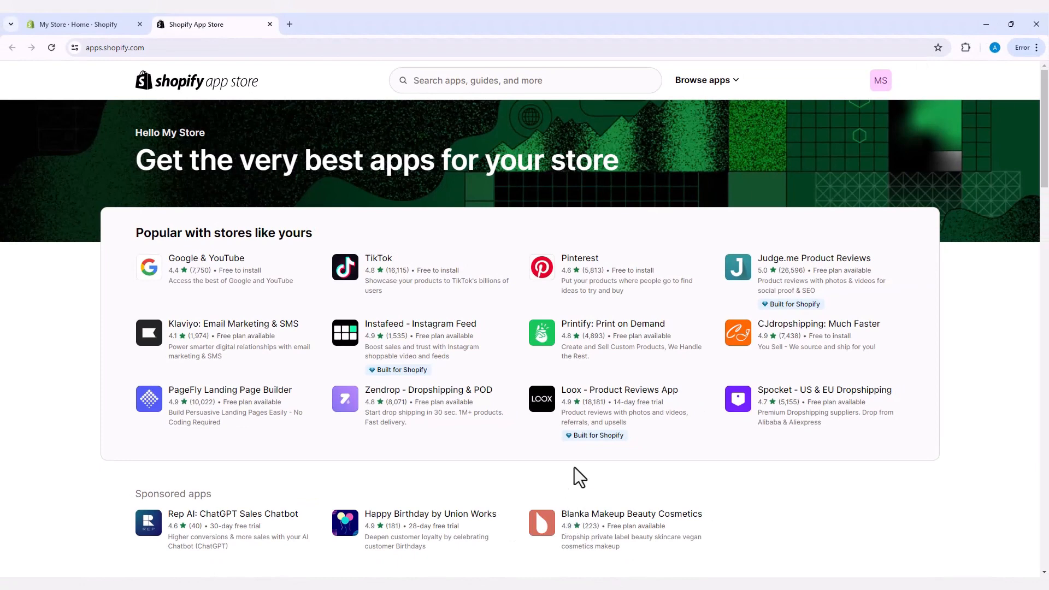
left_click(488, 81)
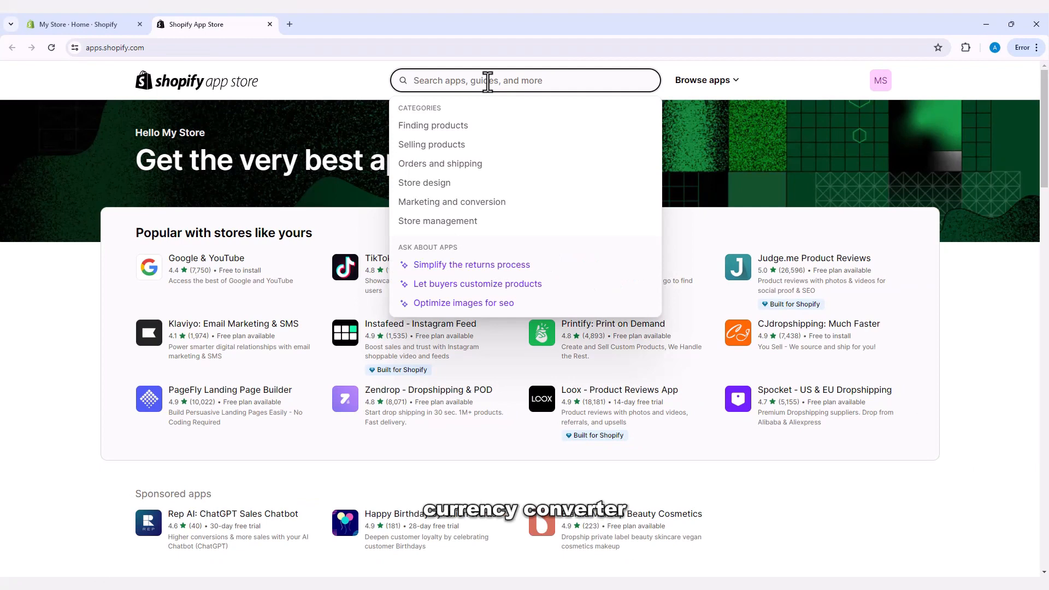
type("Cur")
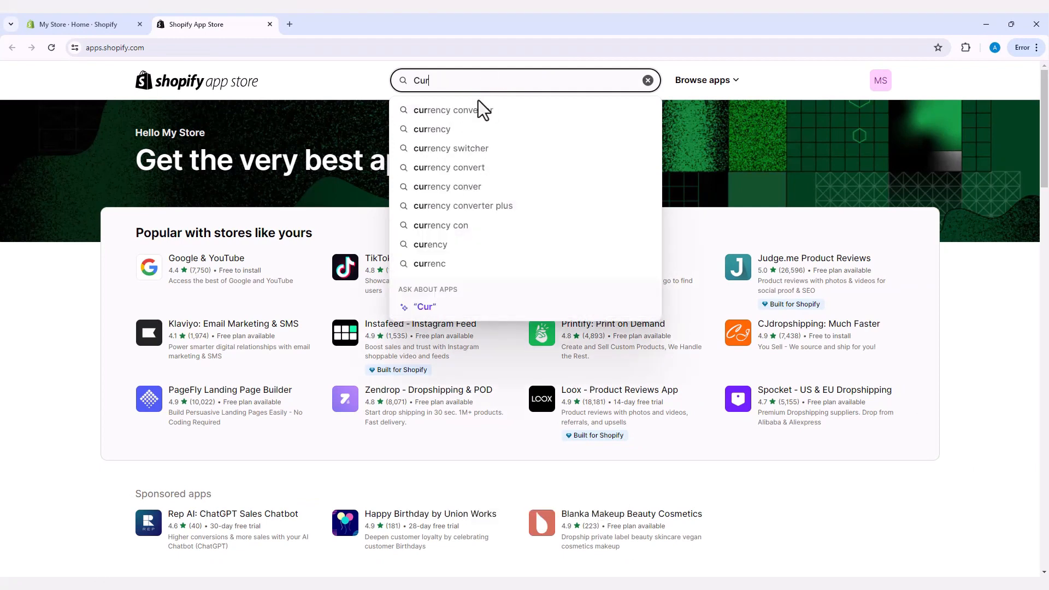
left_click(468, 110)
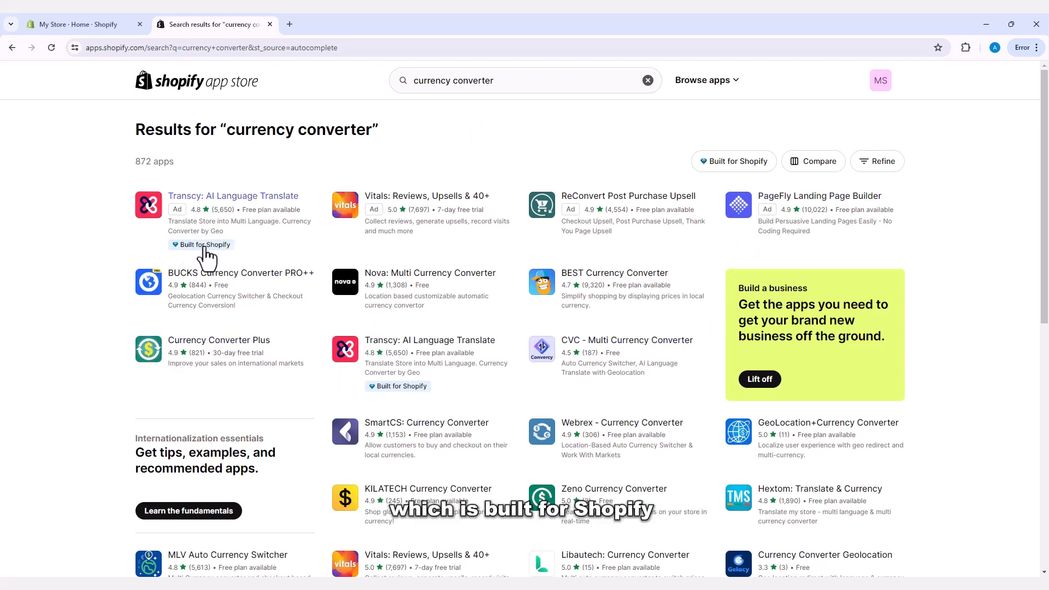
left_click(265, 199)
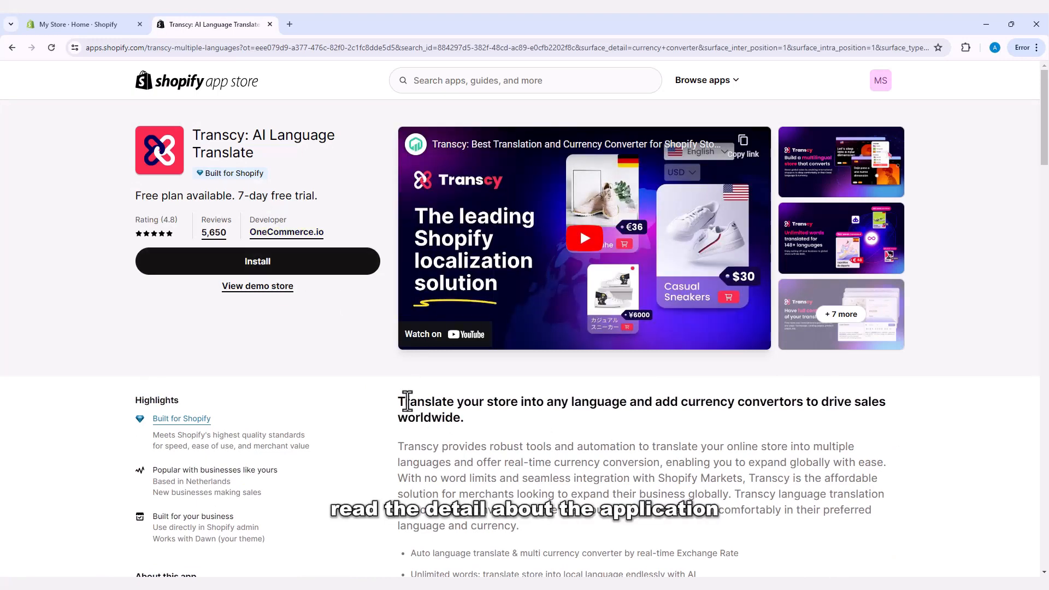
Review the Transcy listing's description and pricing plans, including what the Free plan offers
scroll(407, 402, "down", 4)
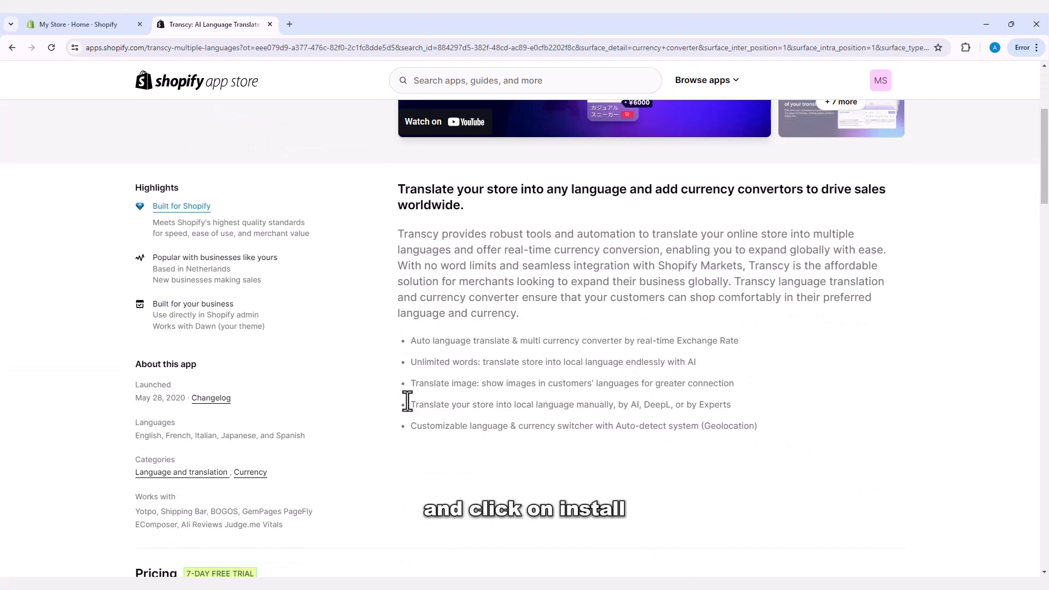
scroll(407, 402, "down", 7)
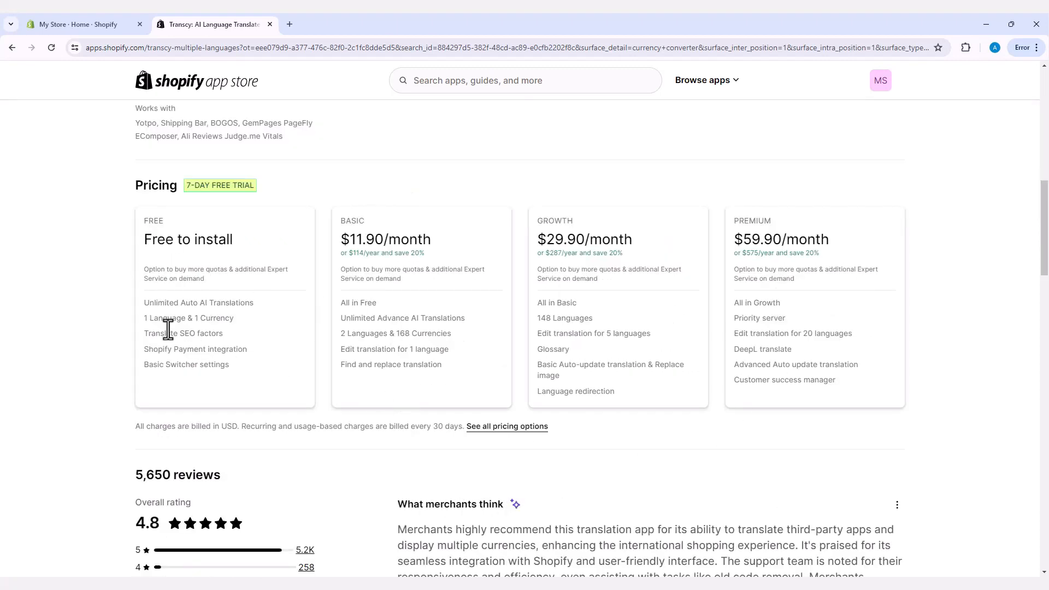
double_click(145, 304)
left_click_drag(198, 305, 212, 314)
left_click(144, 321)
scroll(247, 370, "up", 15)
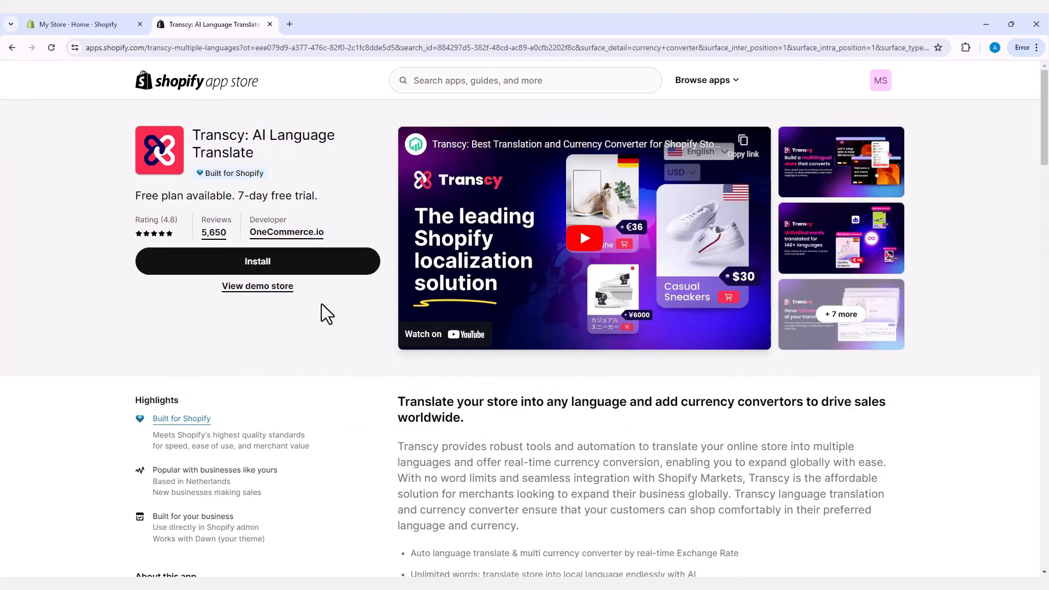
Install the Transcy app on the store, accepting the data access it needs
left_click(276, 273)
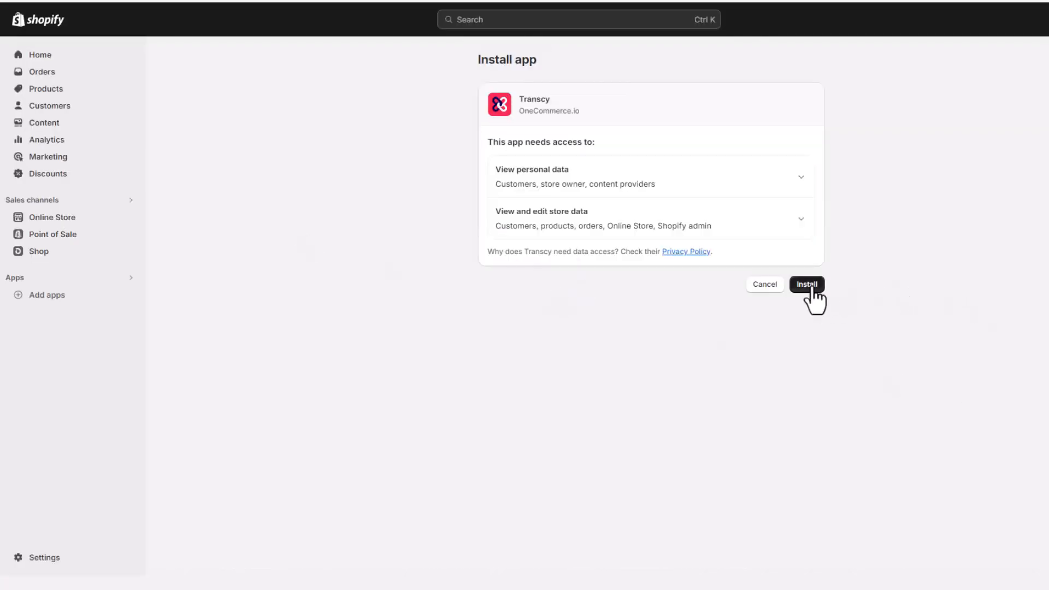
left_click(808, 285)
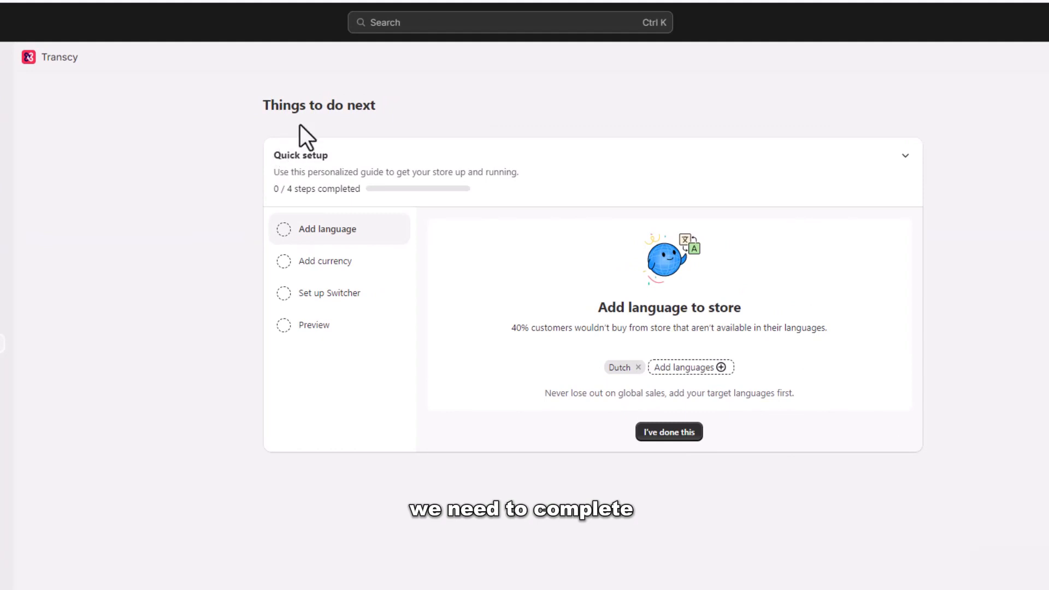
left_click_drag(263, 107, 379, 108)
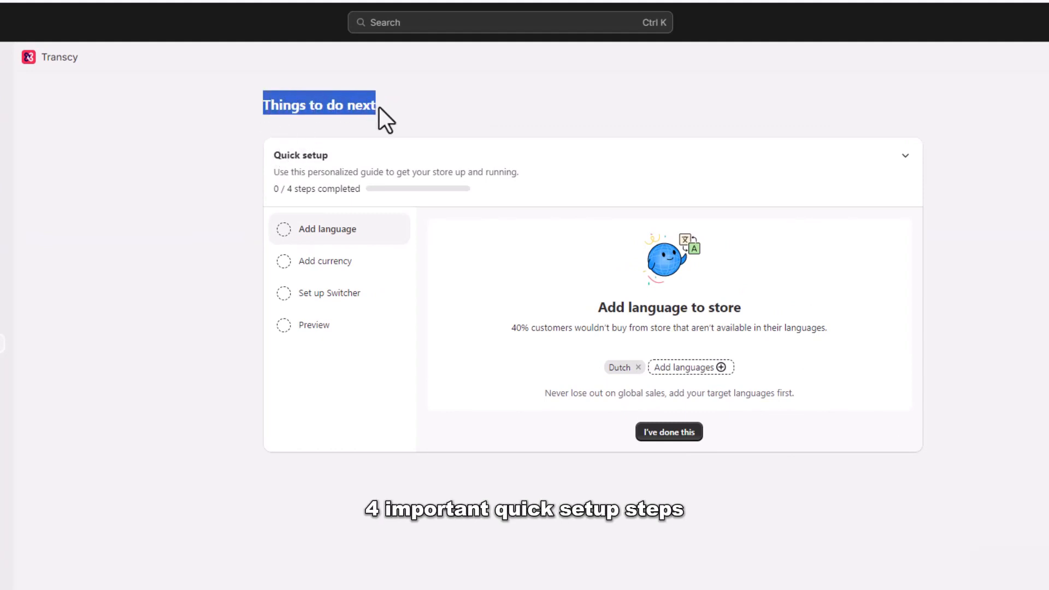
left_click(381, 108)
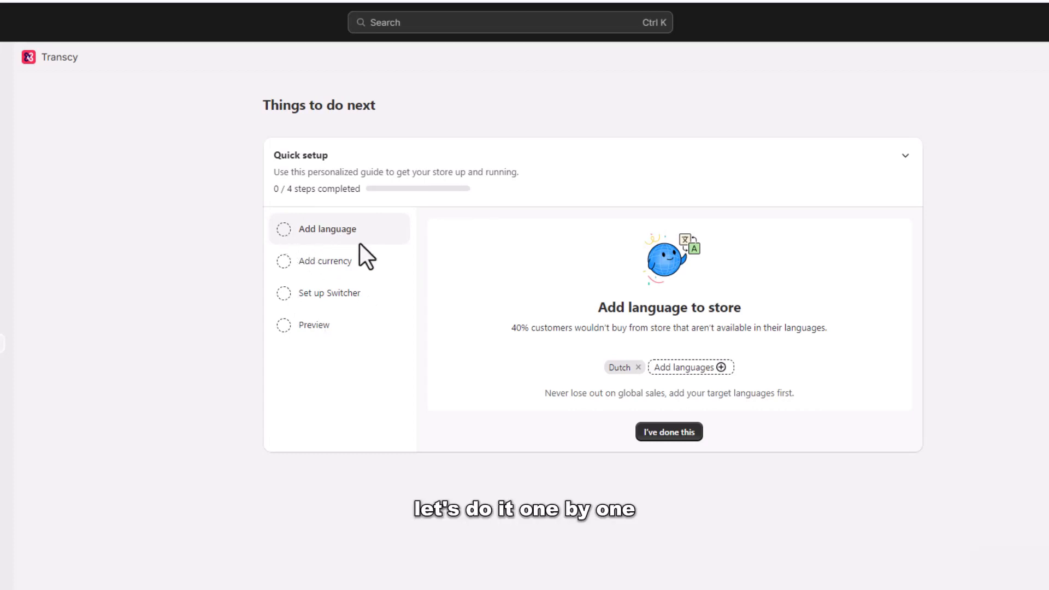
Remove Dutch from the store languages, select all available languages instead, and mark the Add language setup task as done
left_click(638, 368)
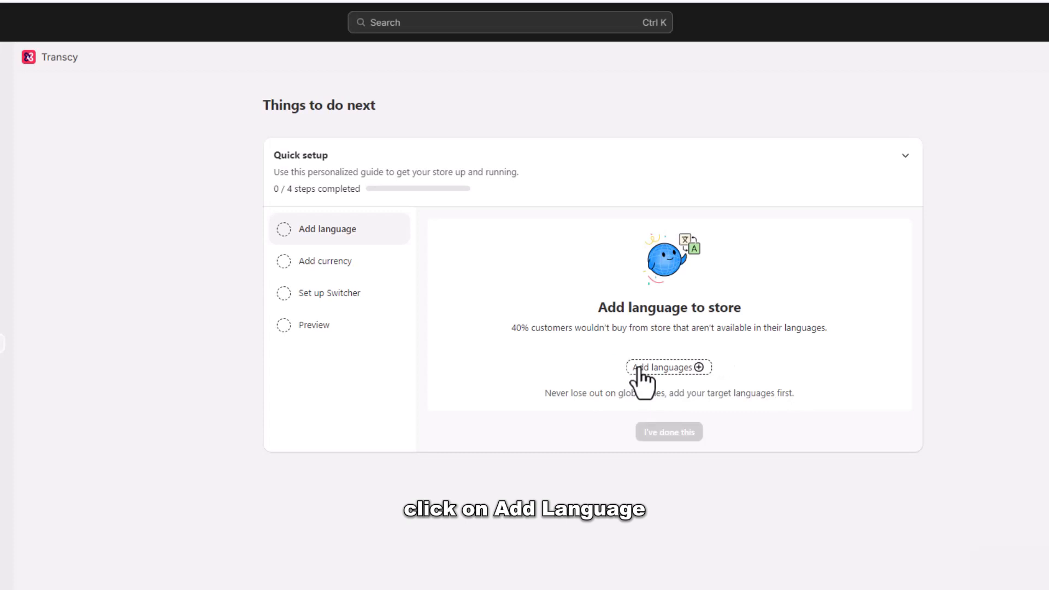
left_click(691, 368)
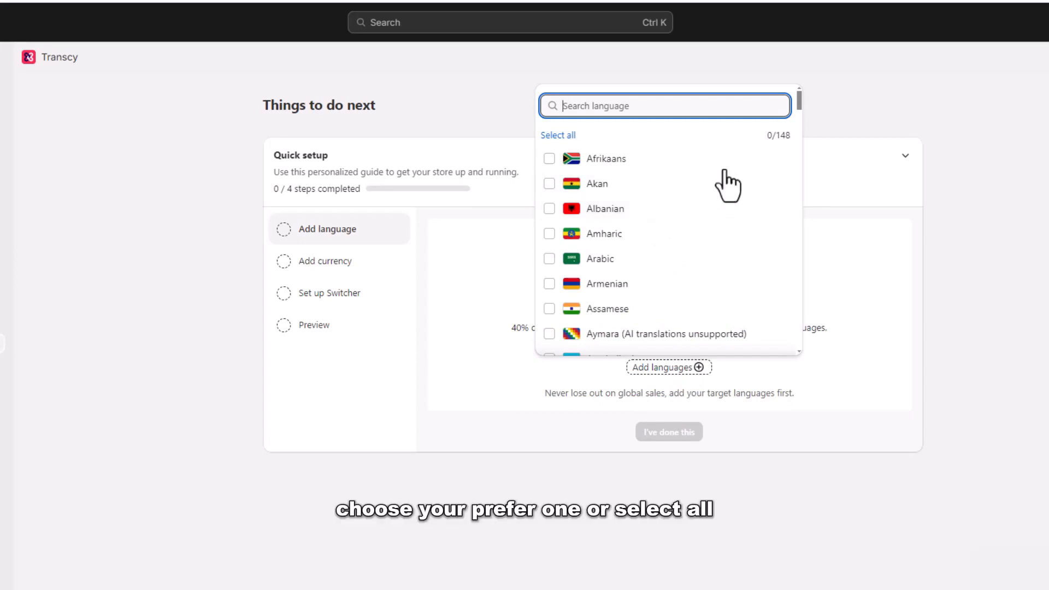
left_click(558, 135)
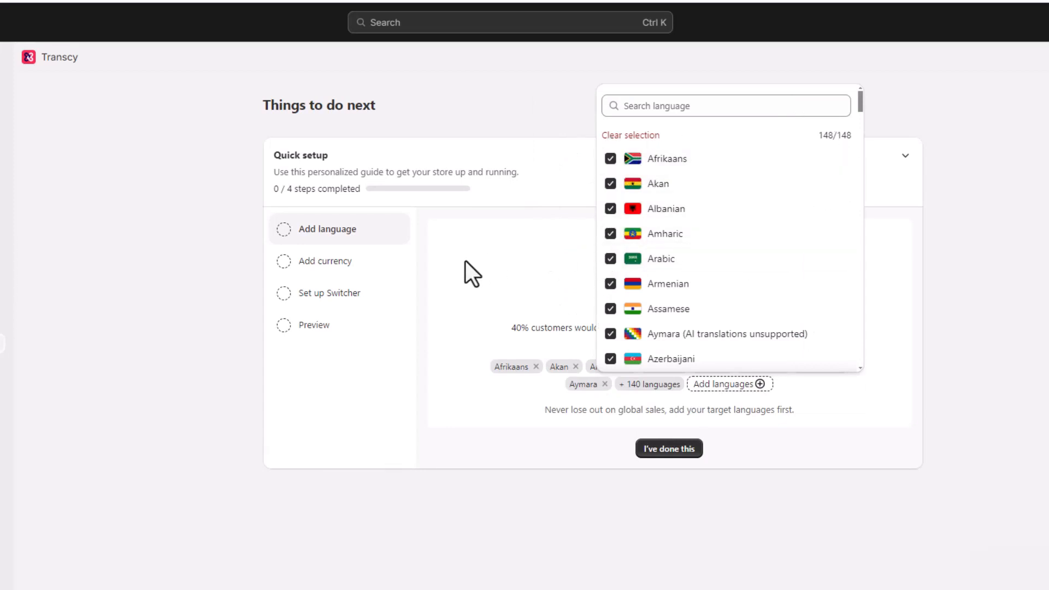
left_click(448, 265)
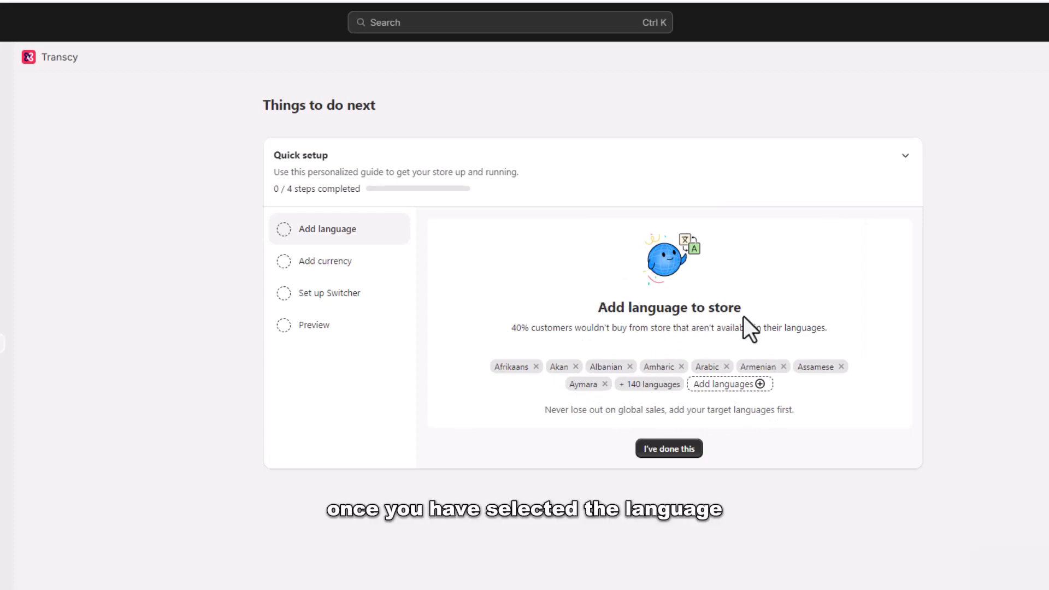
left_click(671, 453)
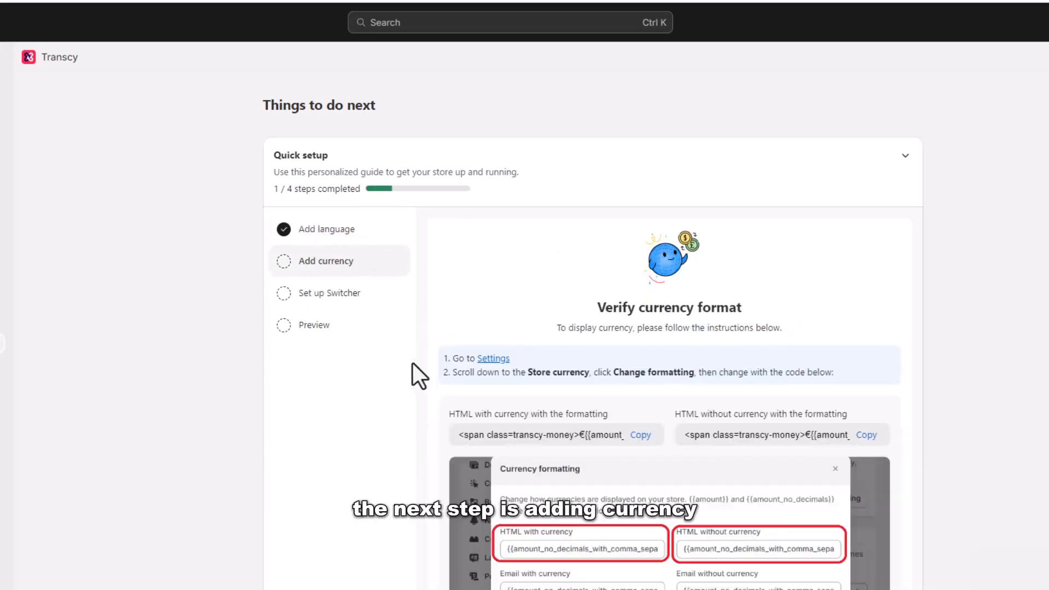
Copy the "HTML with currency with the formatting" code from Transcy's Verify currency format instructions
scroll(537, 464, "down", 1)
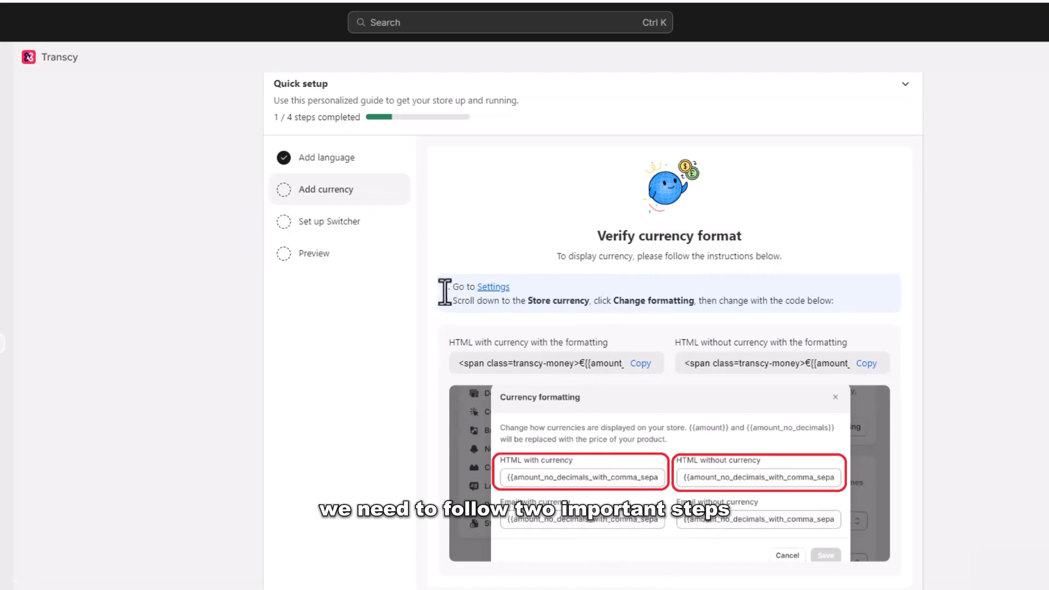
left_click_drag(451, 288, 511, 286)
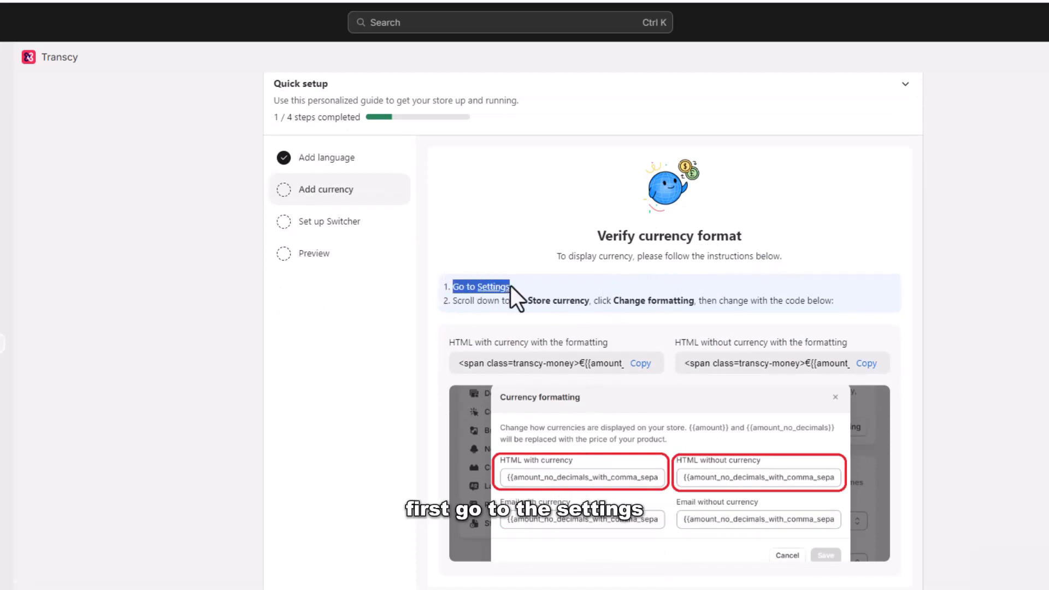
left_click(510, 288)
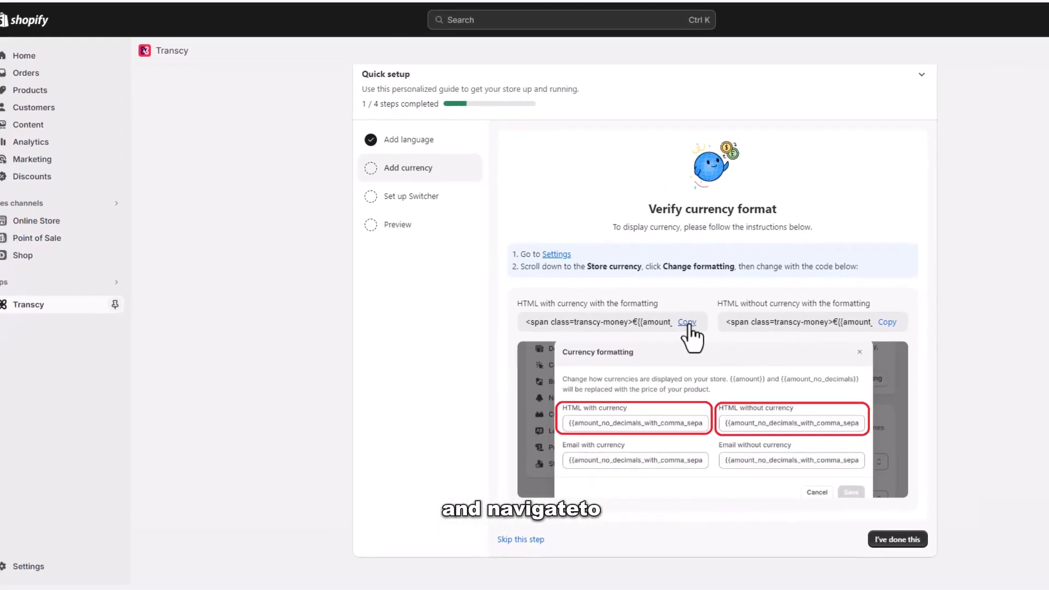
left_click(693, 318)
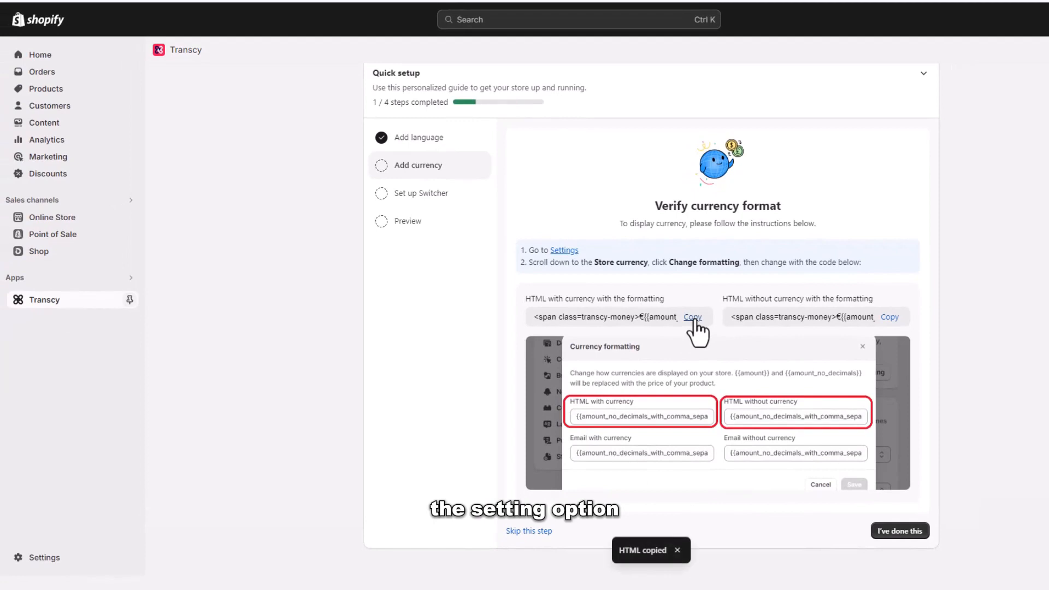
Open the Shopify store settings in a separate browser tab and bring up Change currency formatting for the store currency
scroll(349, 434, "up", 1)
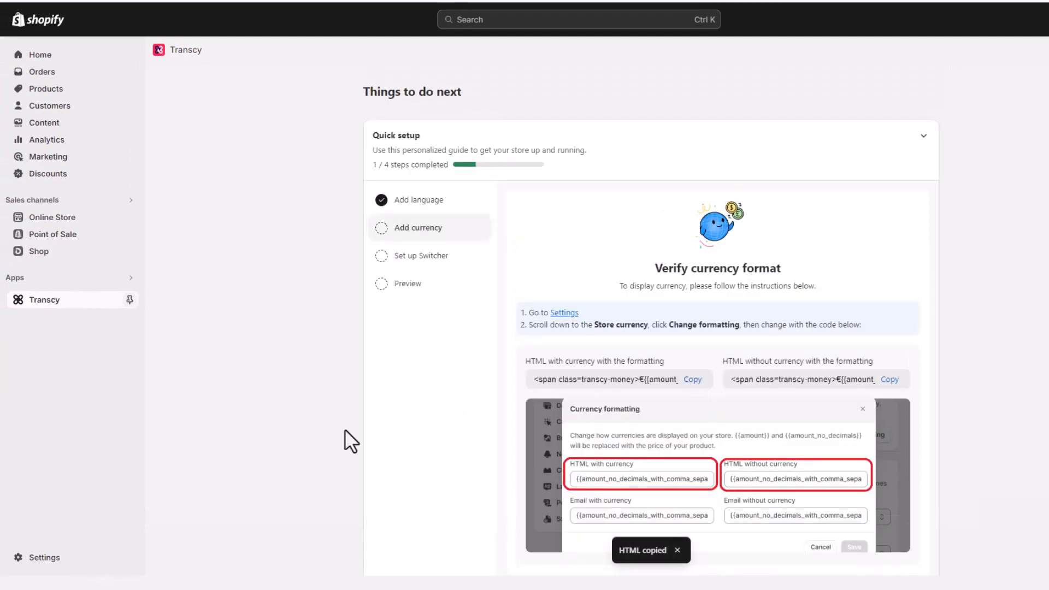
right_click(37, 563)
left_click(98, 365)
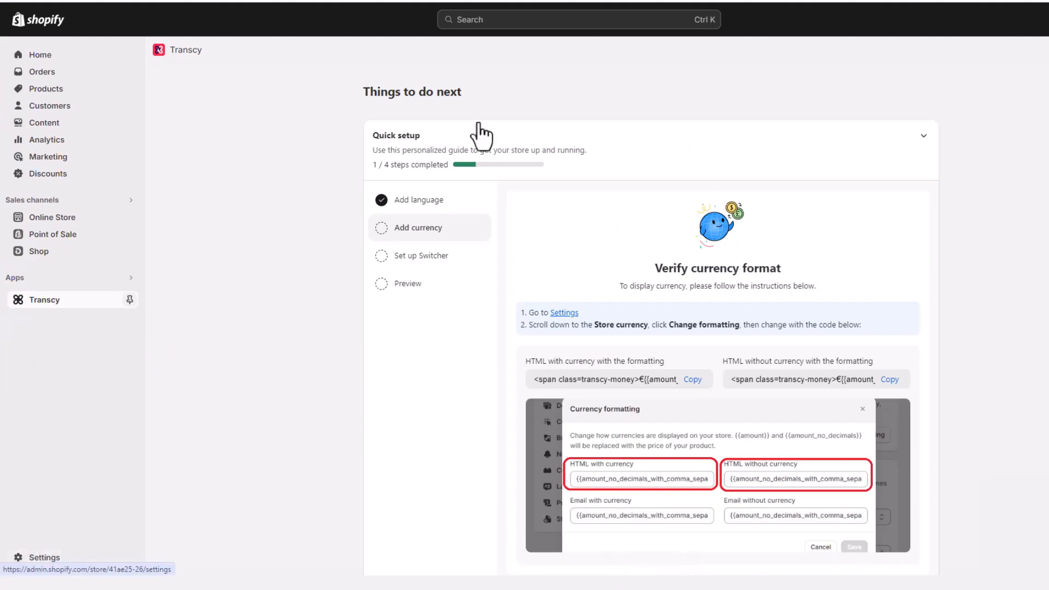
key("ctrl+Tab")
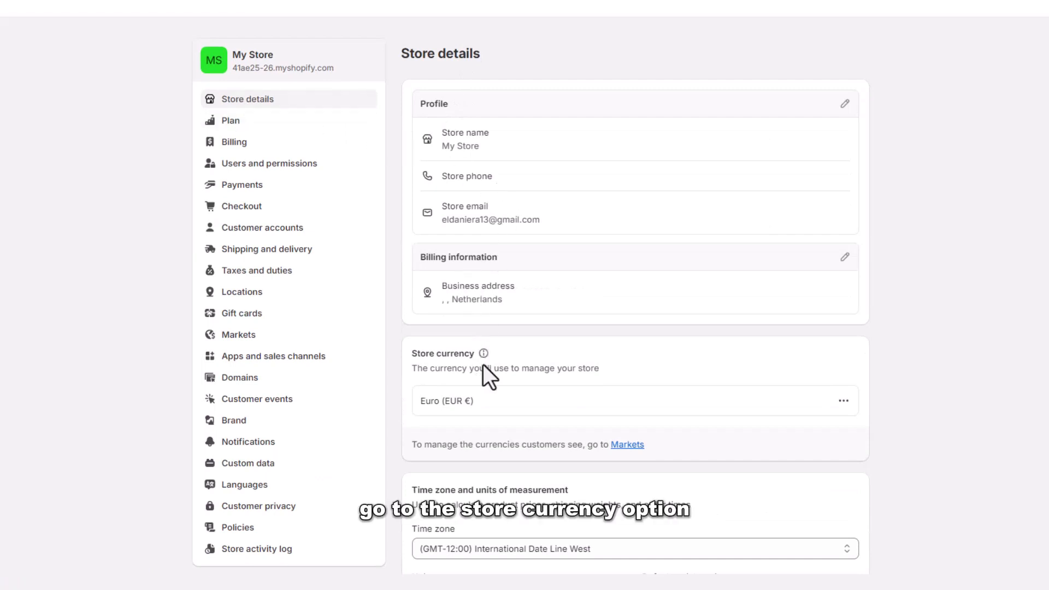
left_click_drag(411, 356, 474, 356)
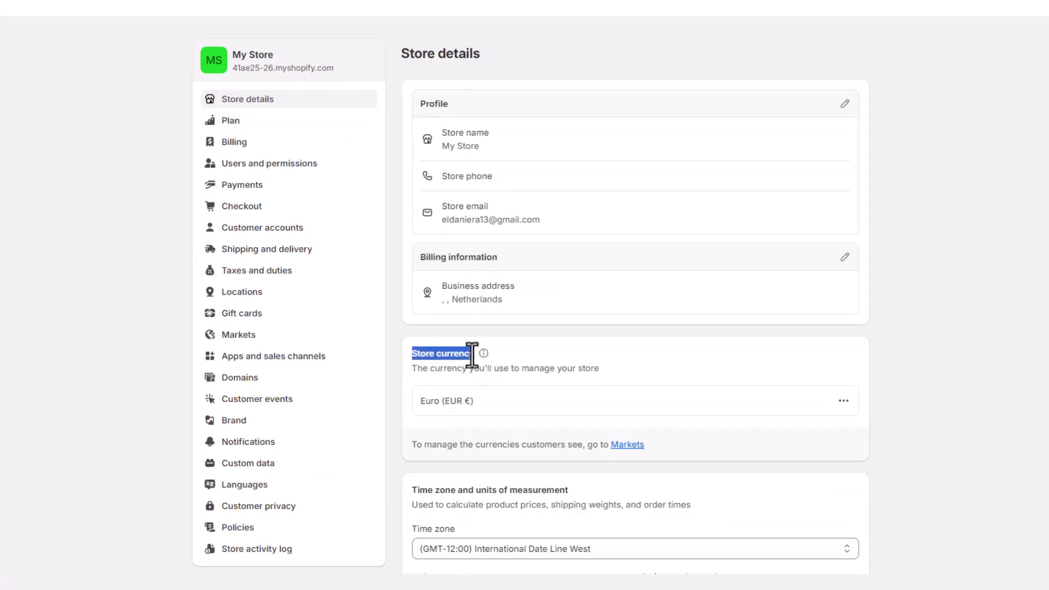
left_click(841, 400)
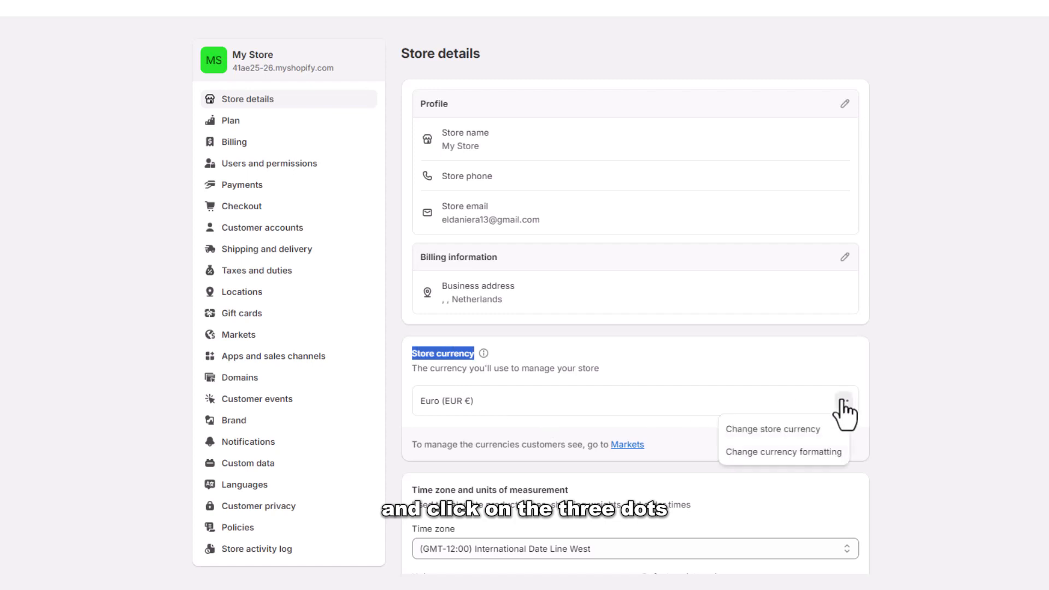
left_click(784, 453)
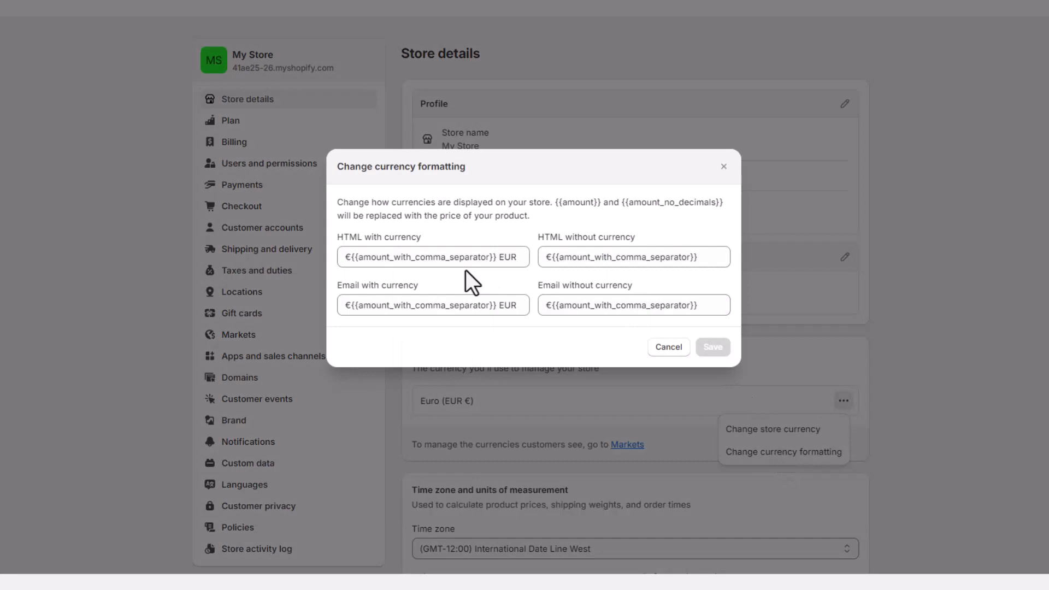
Replace the entire HTML with currency value with the copied Transcy code
left_click(446, 258)
key("ctrl+a")
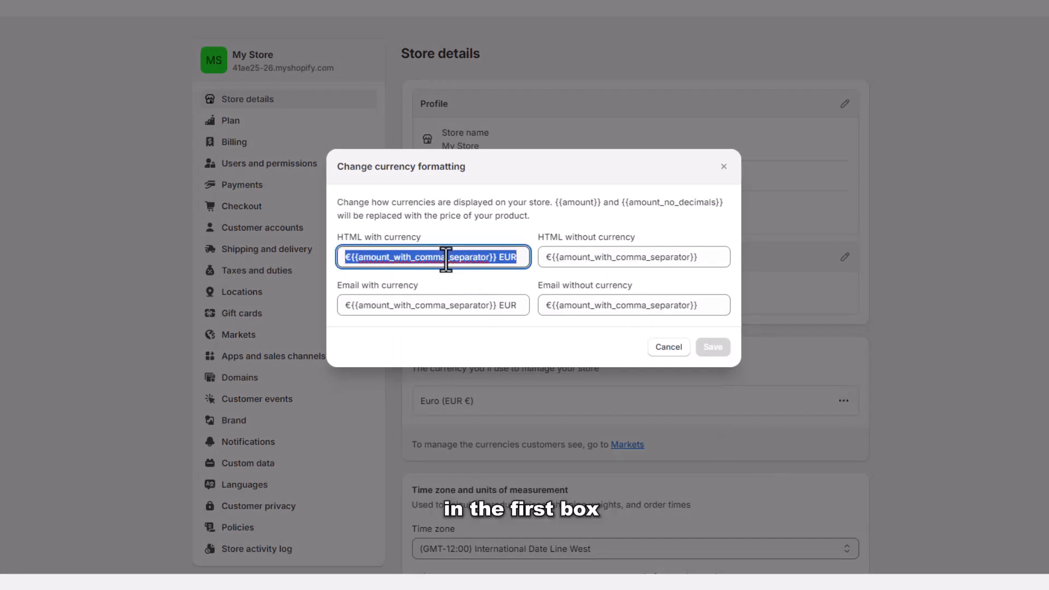
key("ctrl+v")
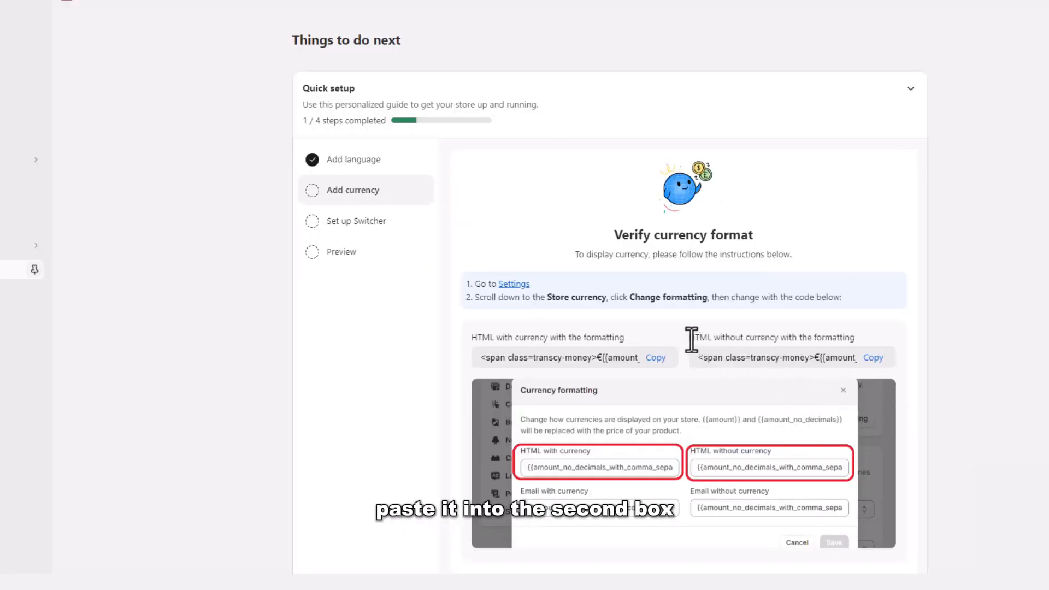
Copy Transcy's "HTML without currency with the formatting" code and replace the store's HTML without currency value with it
left_click_drag(690, 339, 853, 338)
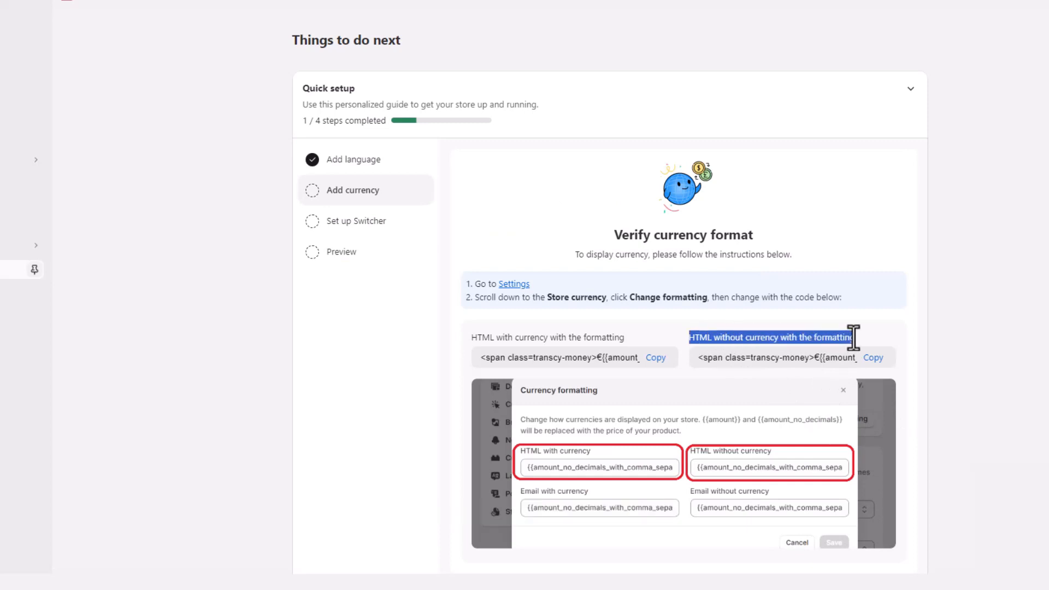
left_click(853, 337)
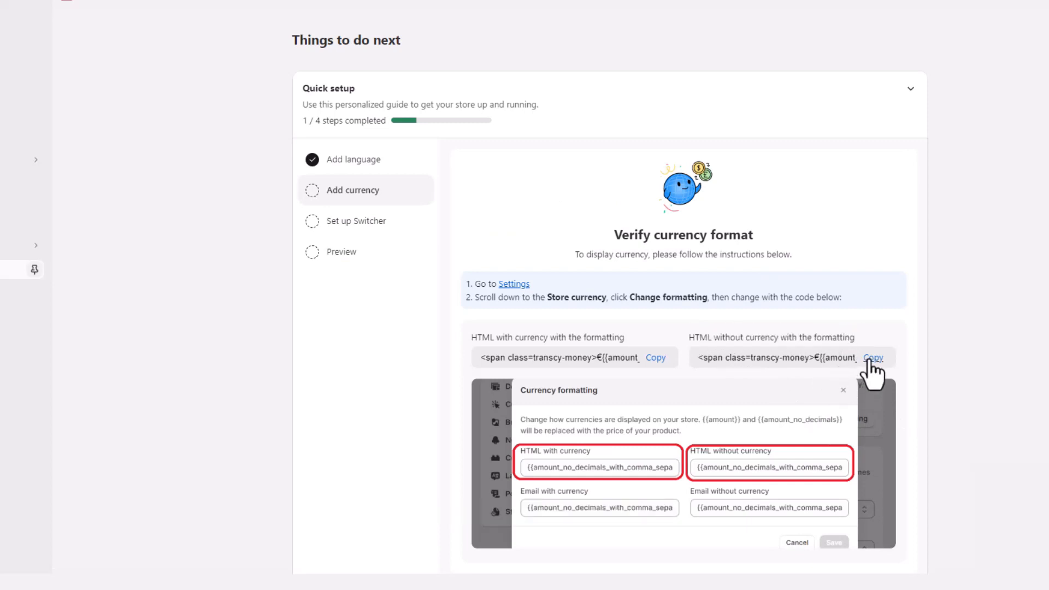
left_click(872, 358)
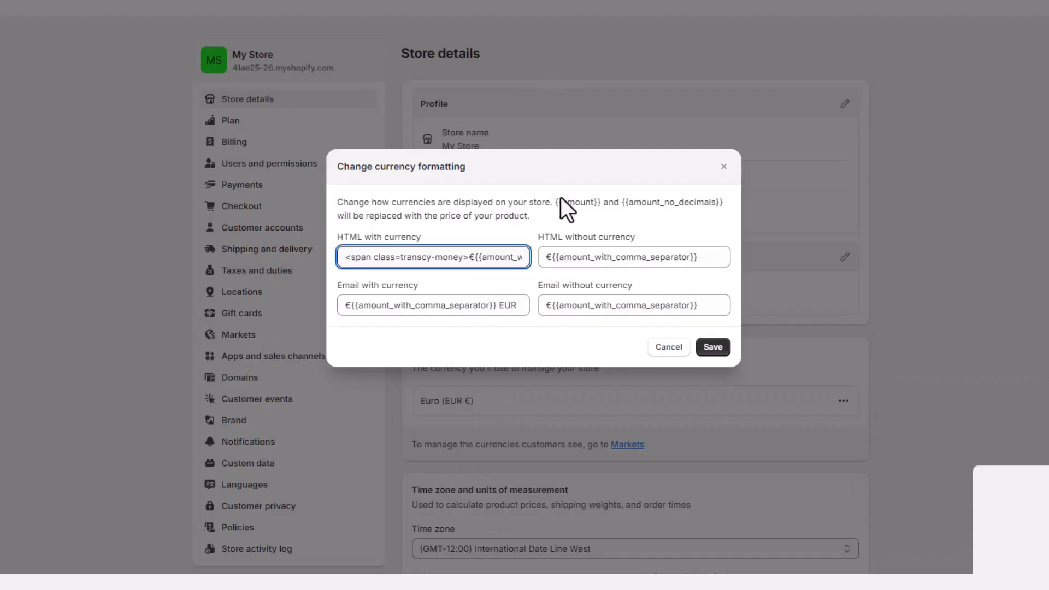
left_click(595, 257)
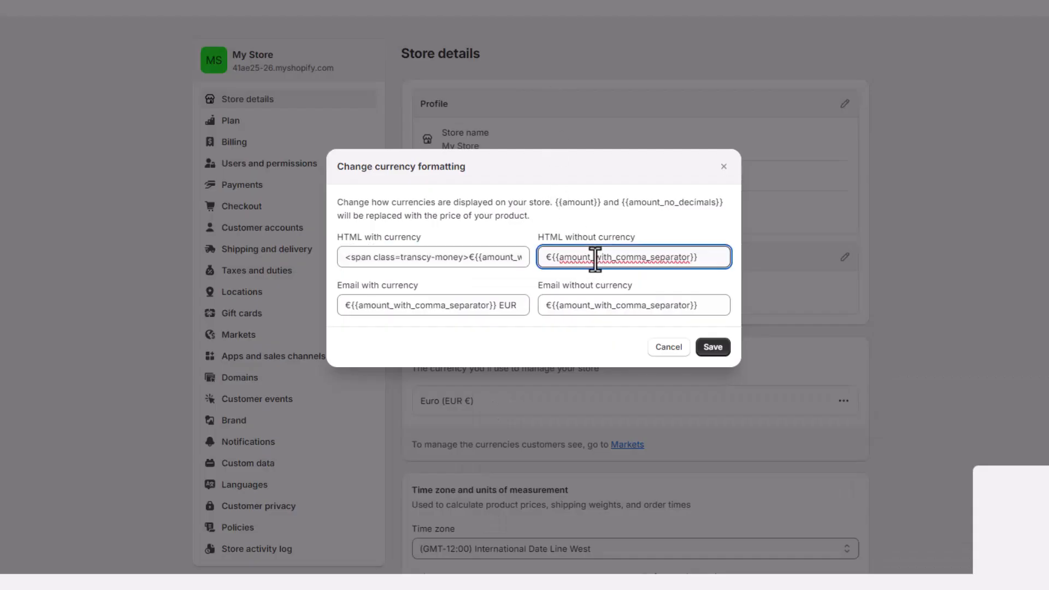
key("ctrl+a")
key("ctrl+v")
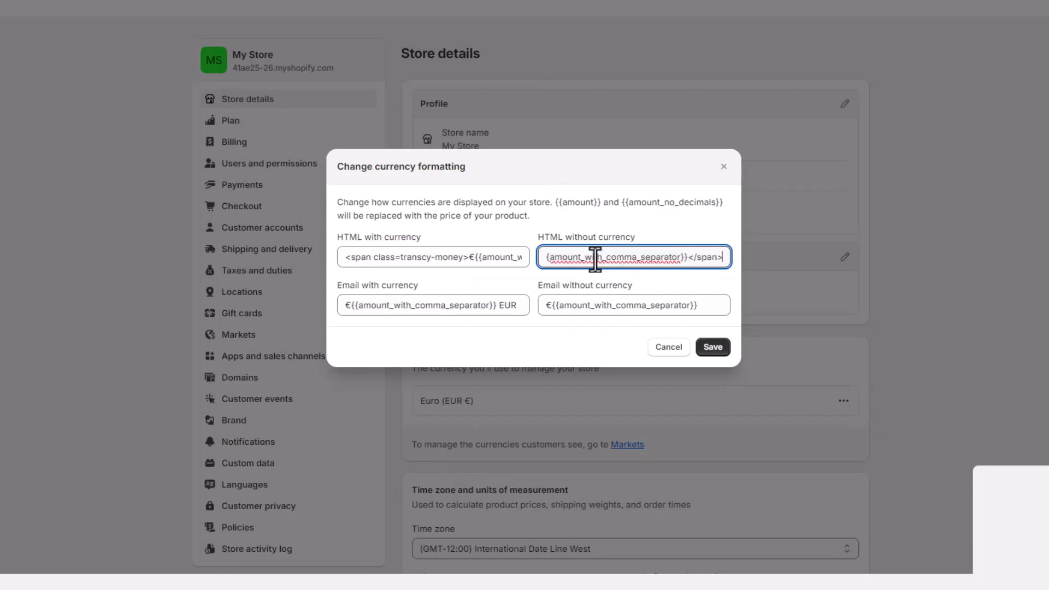
Save the store's currency formatting and mark Transcy's Verify currency format and Add currency to store steps as done
left_click(717, 351)
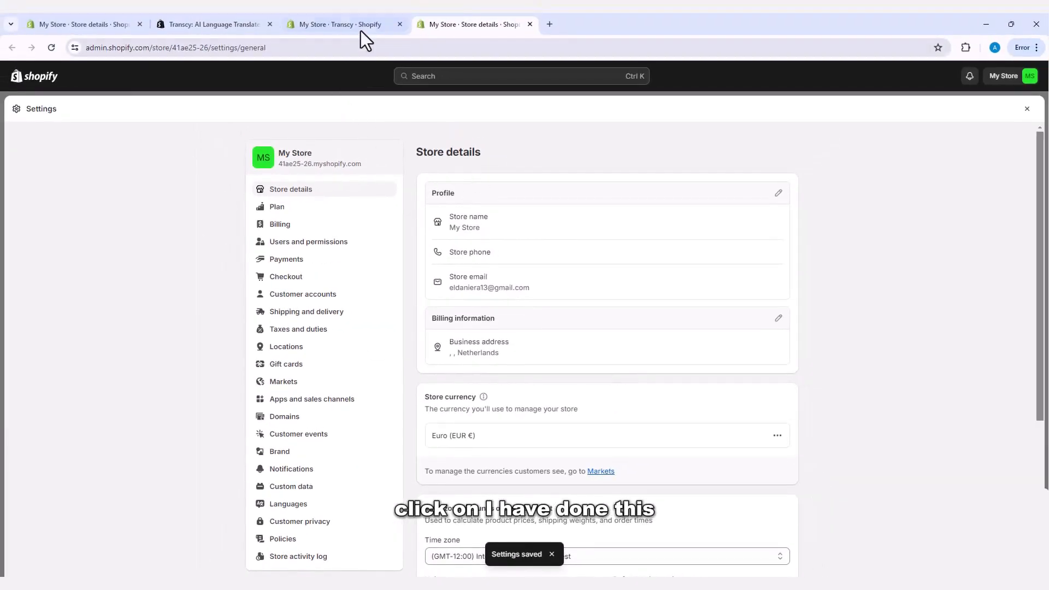
left_click(363, 27)
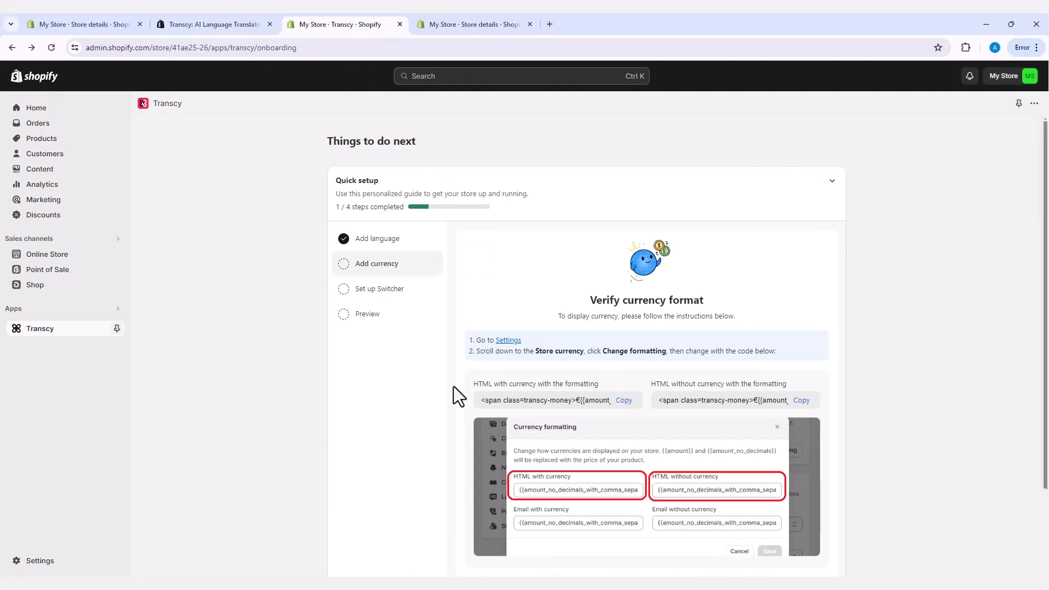
scroll(454, 386, "down", 2)
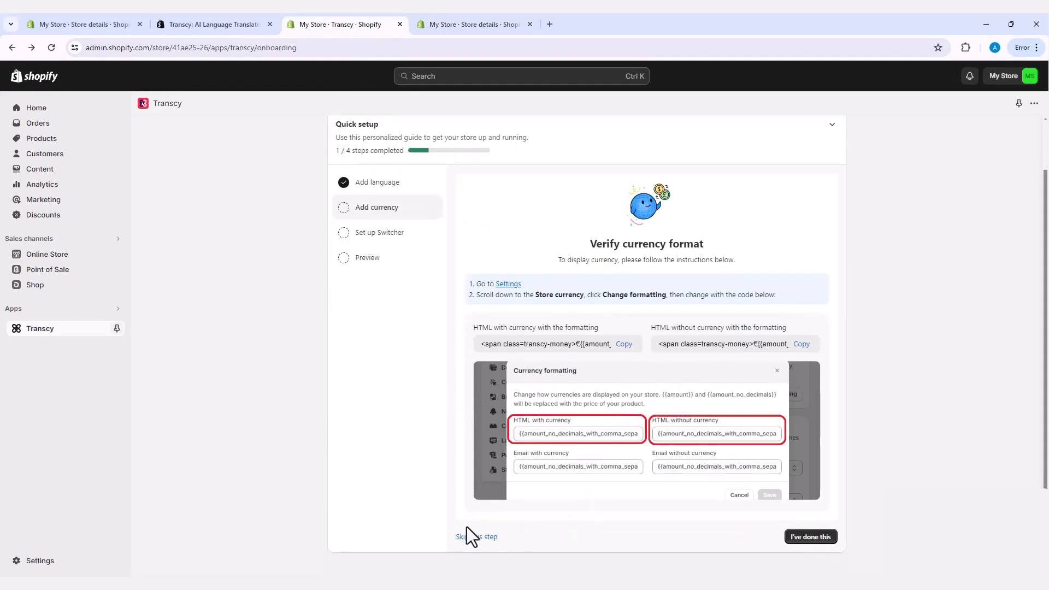
left_click(814, 538)
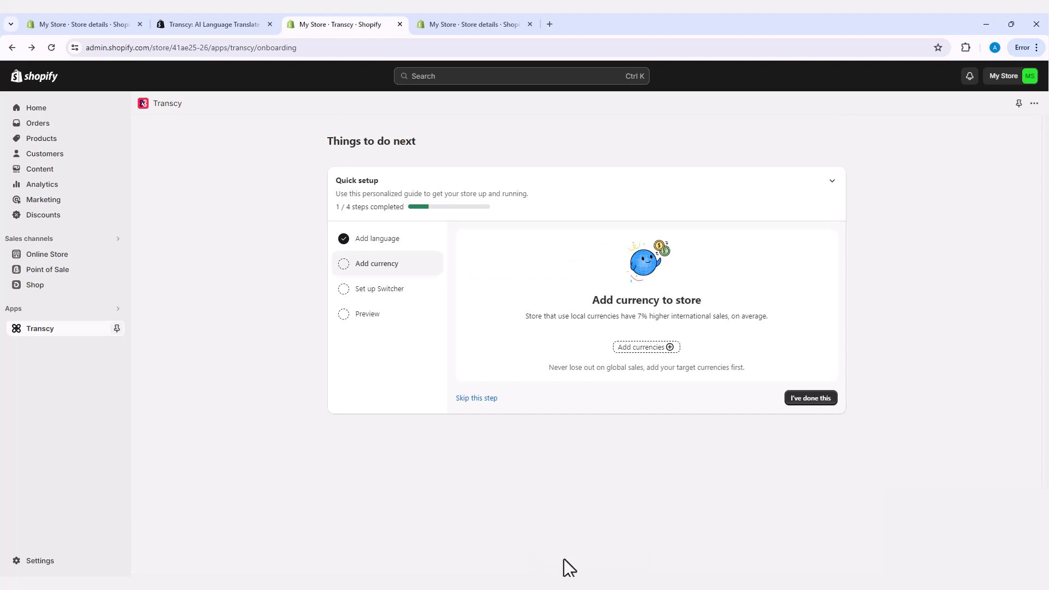
left_click(809, 399)
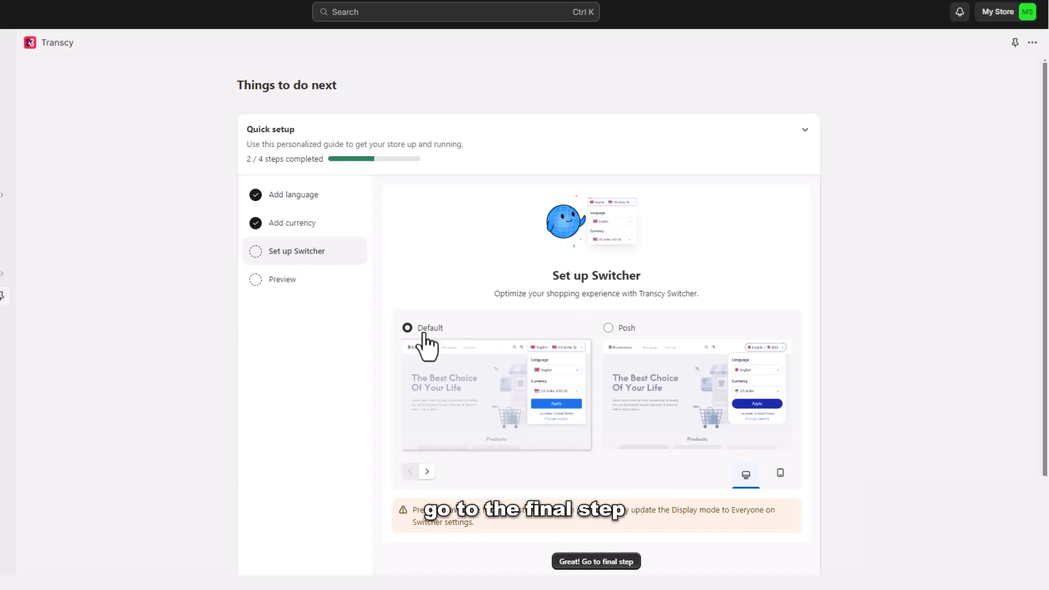
Compare the Default and Posh switcher designs and their desktop and mobile previews, keeping Default, and proceed to the final setup step
left_click(608, 327)
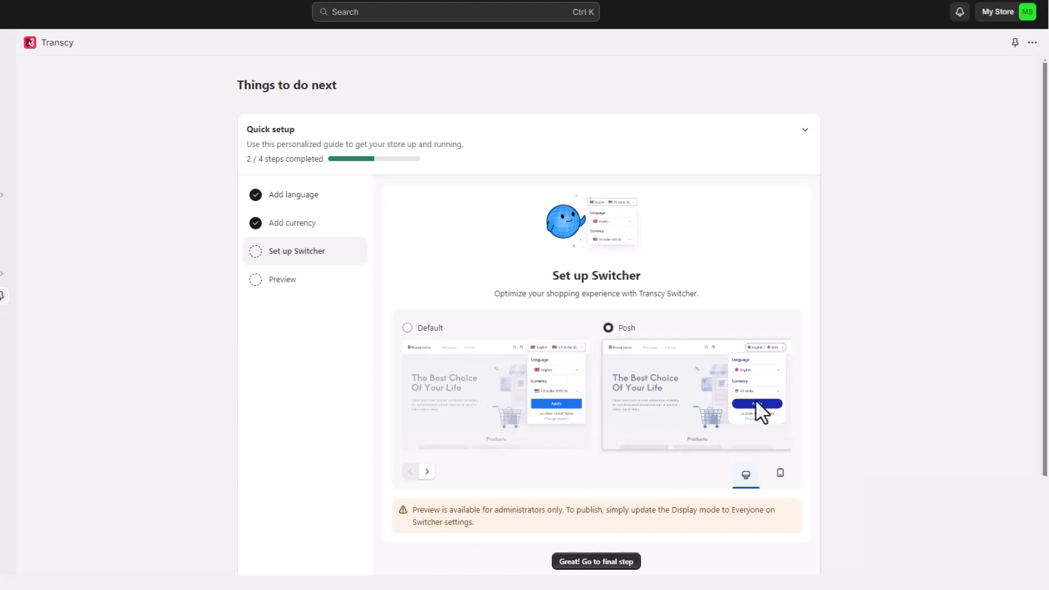
left_click(403, 339)
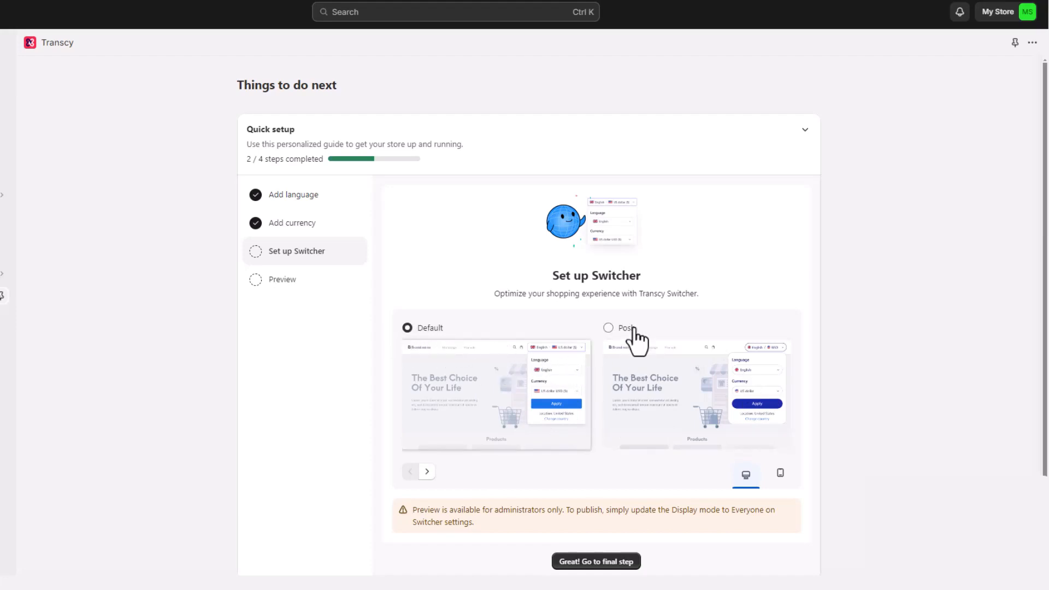
scroll(634, 329, "down", 1)
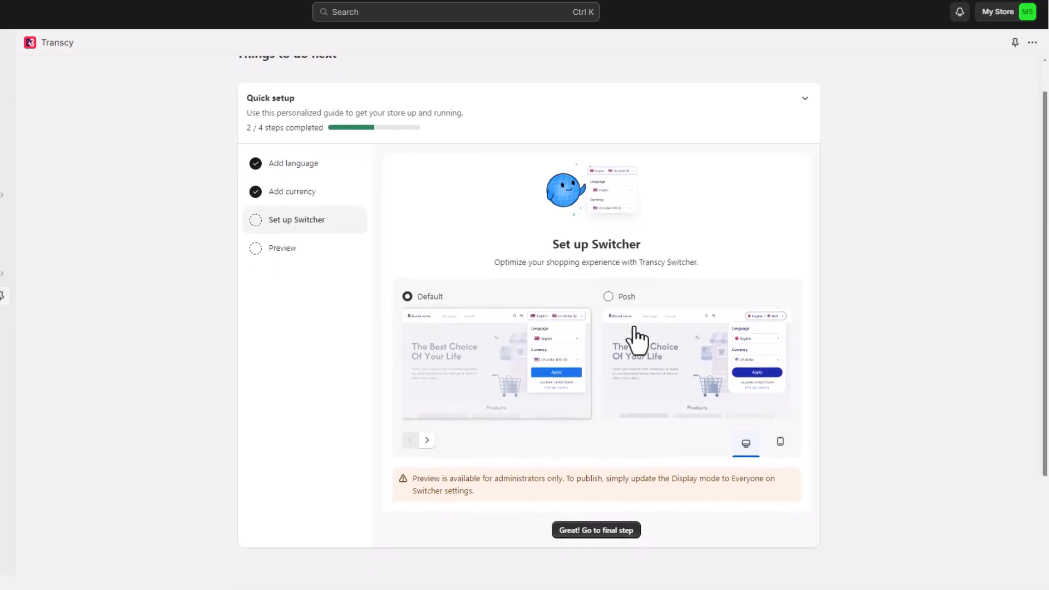
left_click(780, 442)
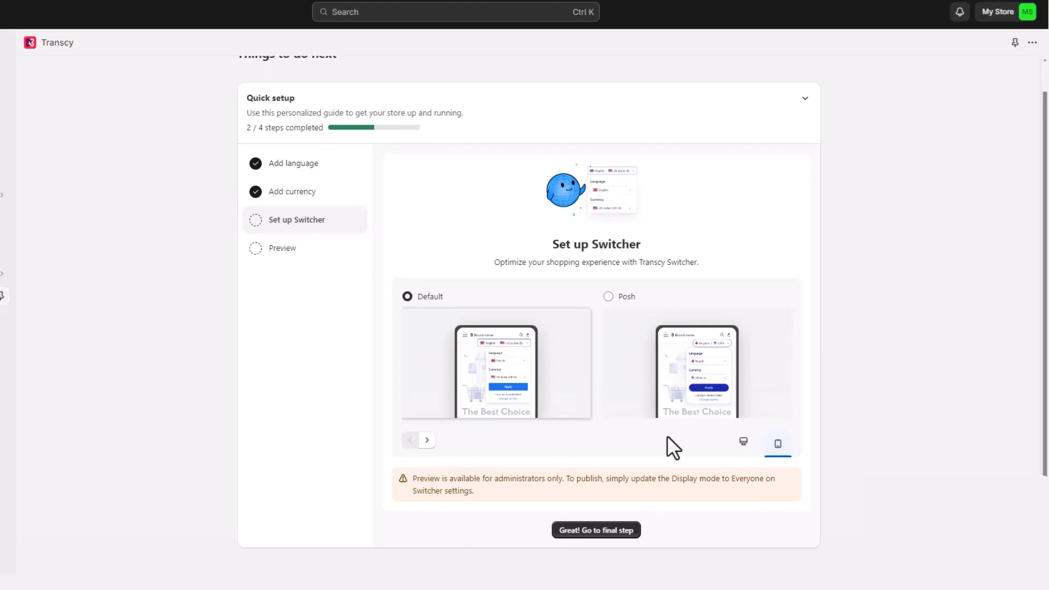
left_click(744, 443)
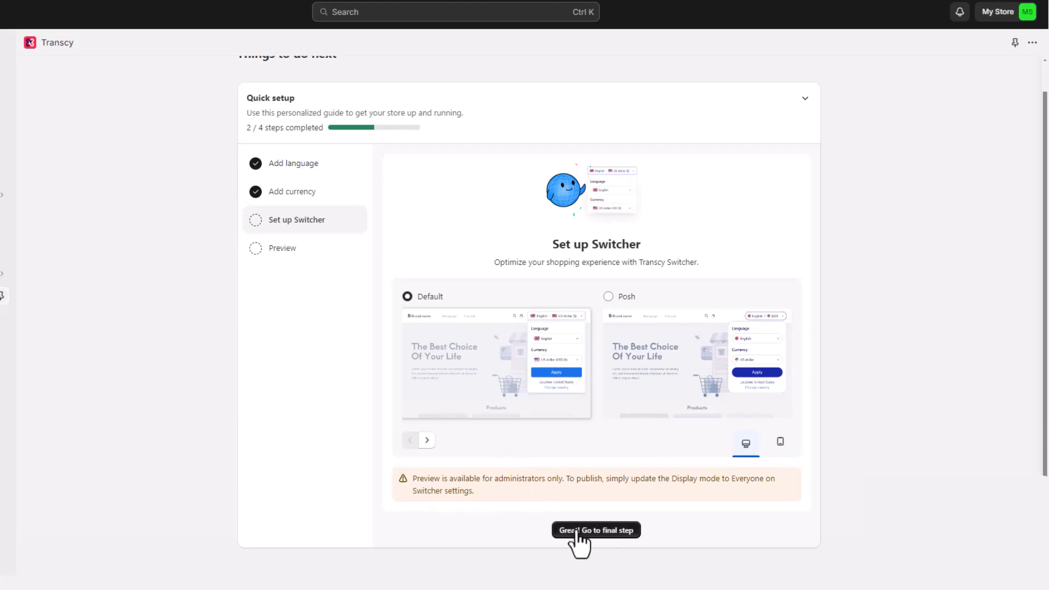
left_click(612, 533)
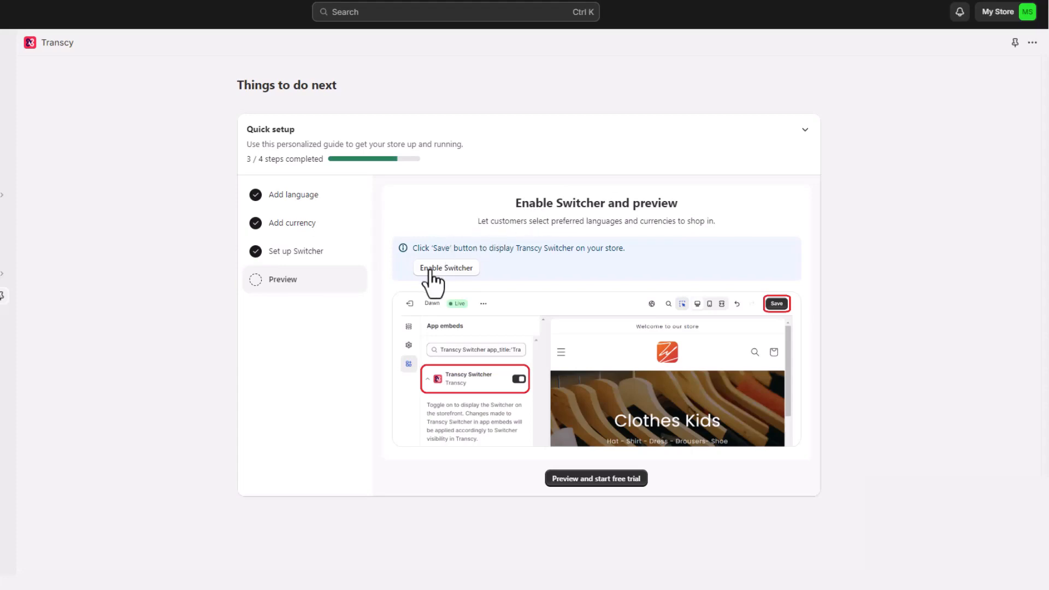
Enable the Transcy Switcher app embed in the Dawn theme and save it, and launch Transcy's store preview with the free trial
left_click(453, 269)
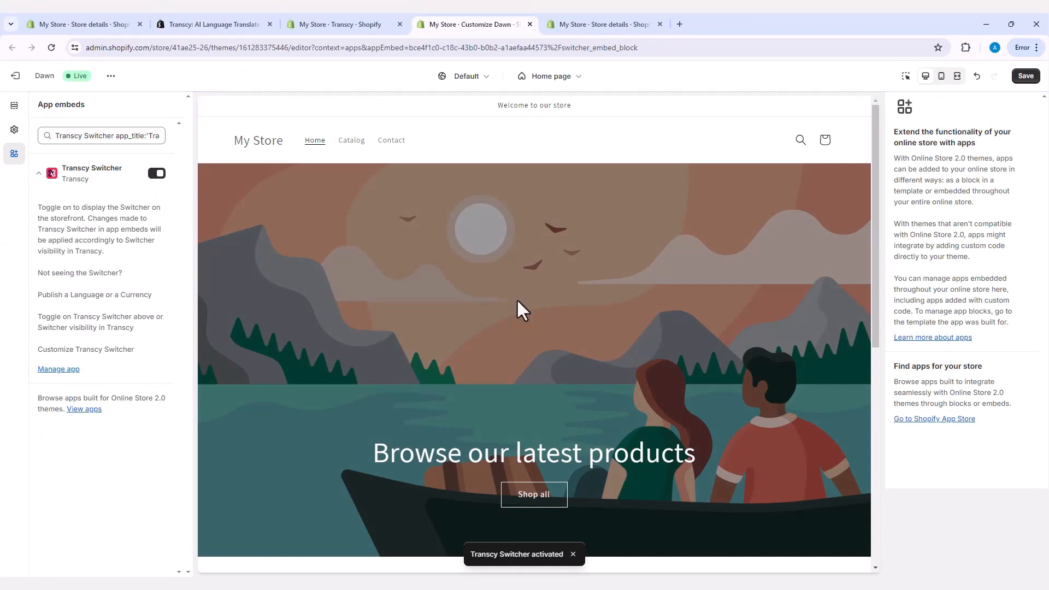
left_click(156, 174)
left_click(157, 175)
left_click(1025, 77)
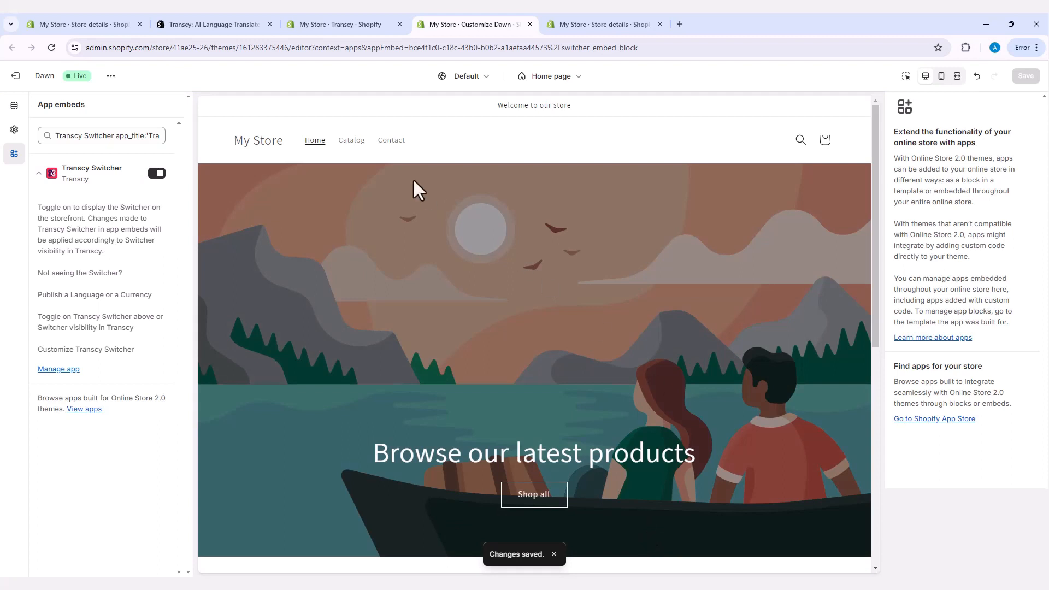
left_click(371, 24)
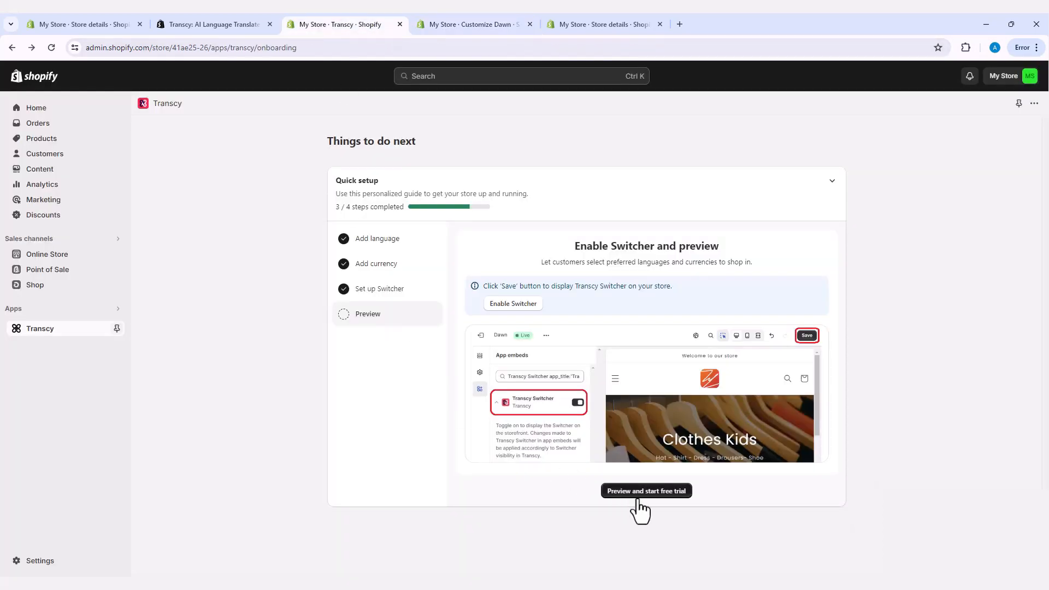
left_click(665, 491)
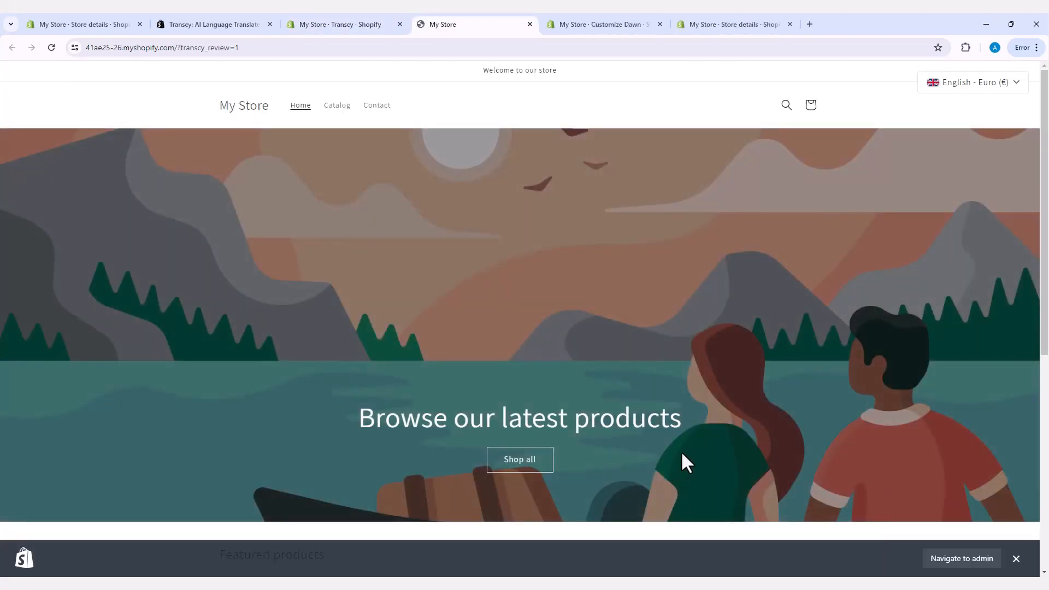
Test the storefront switcher's language choice by selecting Dutch and switching back to English
left_click(1016, 83)
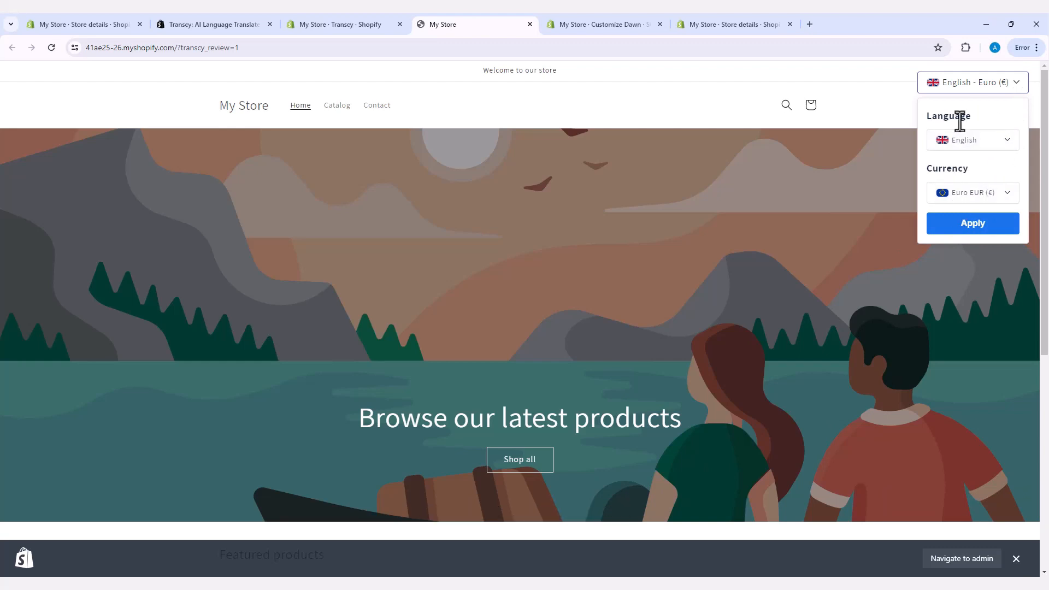
left_click(1008, 143)
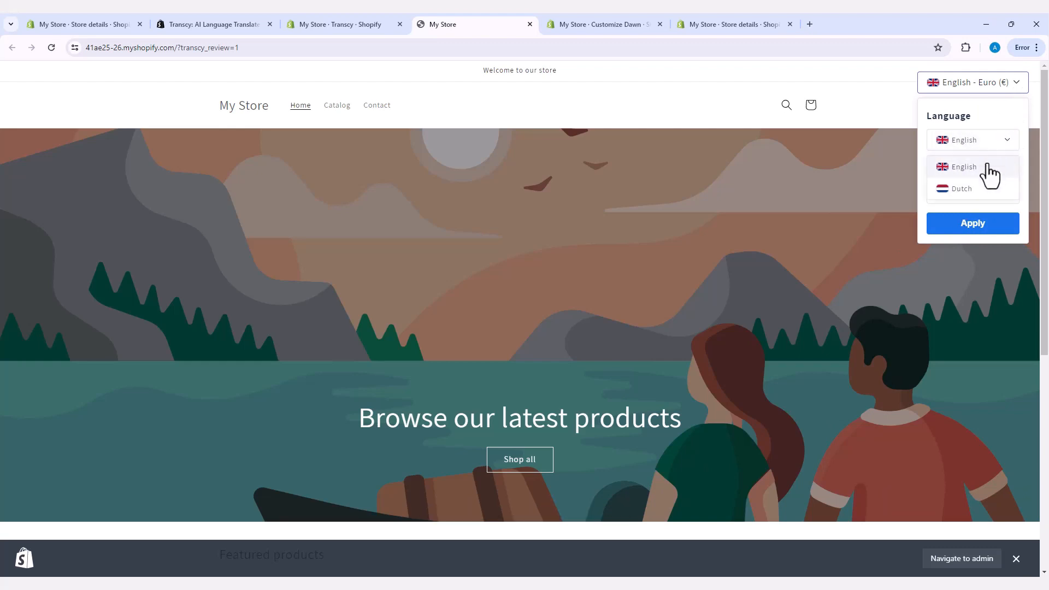
scroll(976, 187, "down", 1)
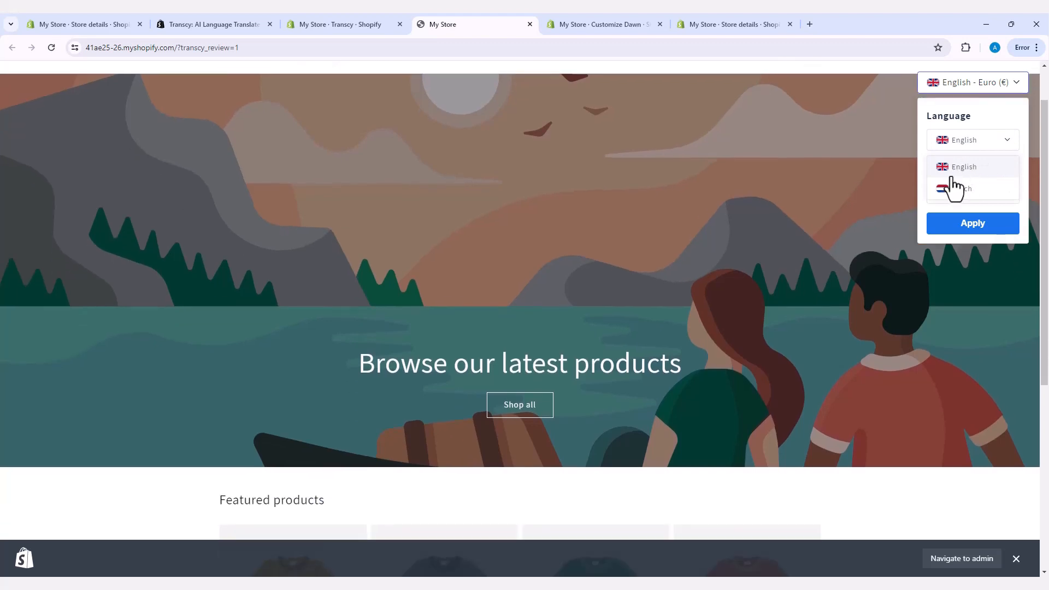
left_click(965, 188)
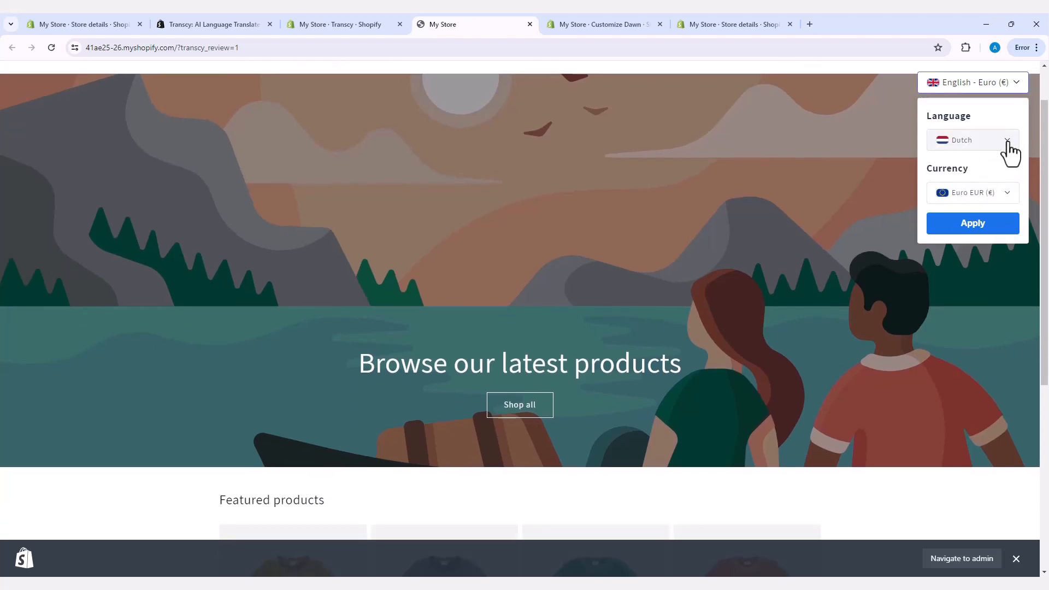
left_click(1005, 143)
left_click(976, 174)
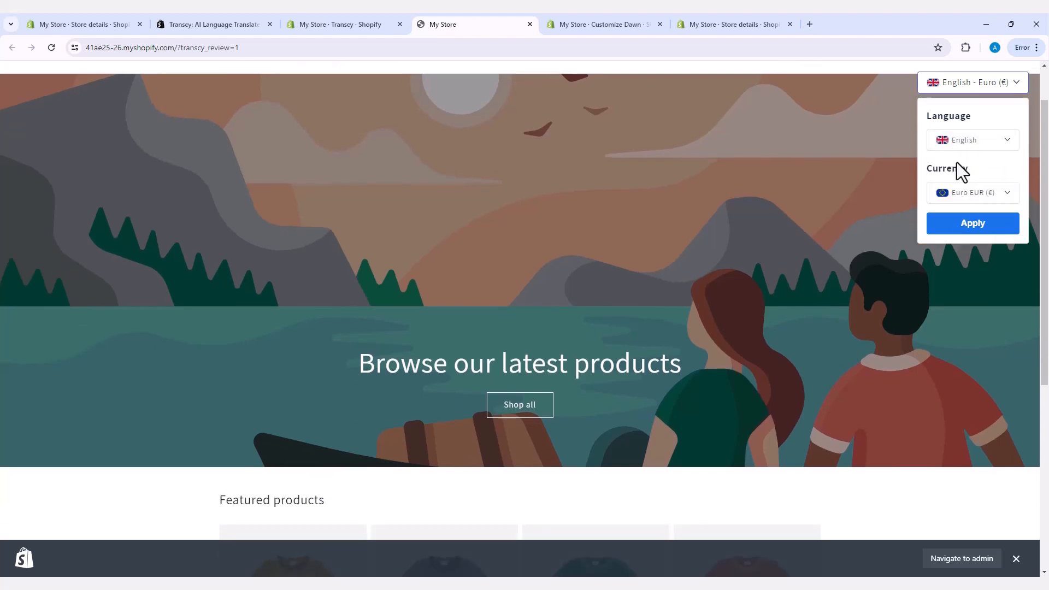
Choose Euro EUR (€) as the currency in the storefront switcher and apply the selection
left_click(1008, 202)
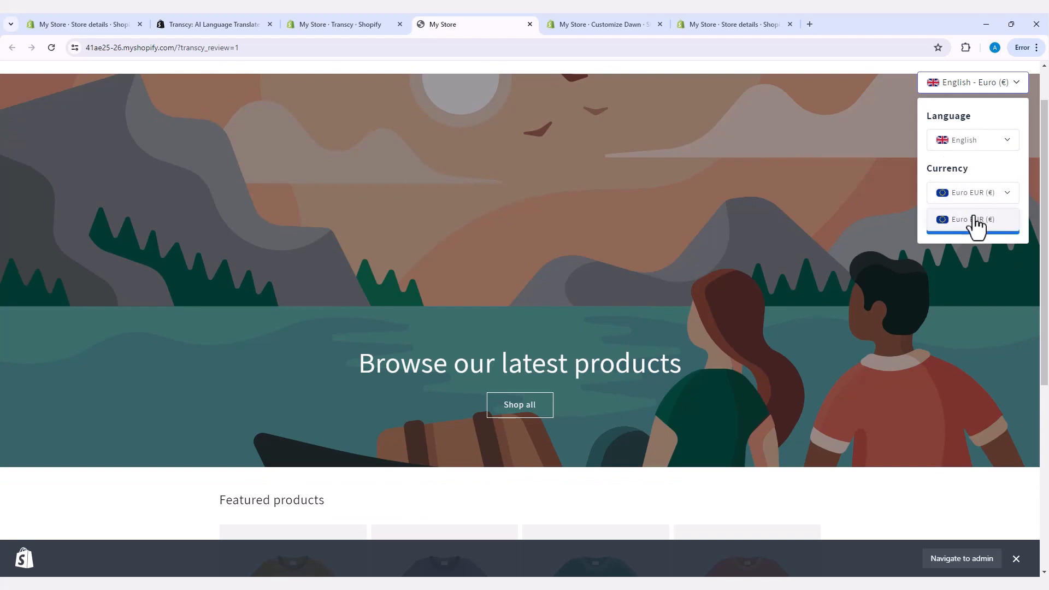
left_click(972, 221)
left_click(1007, 202)
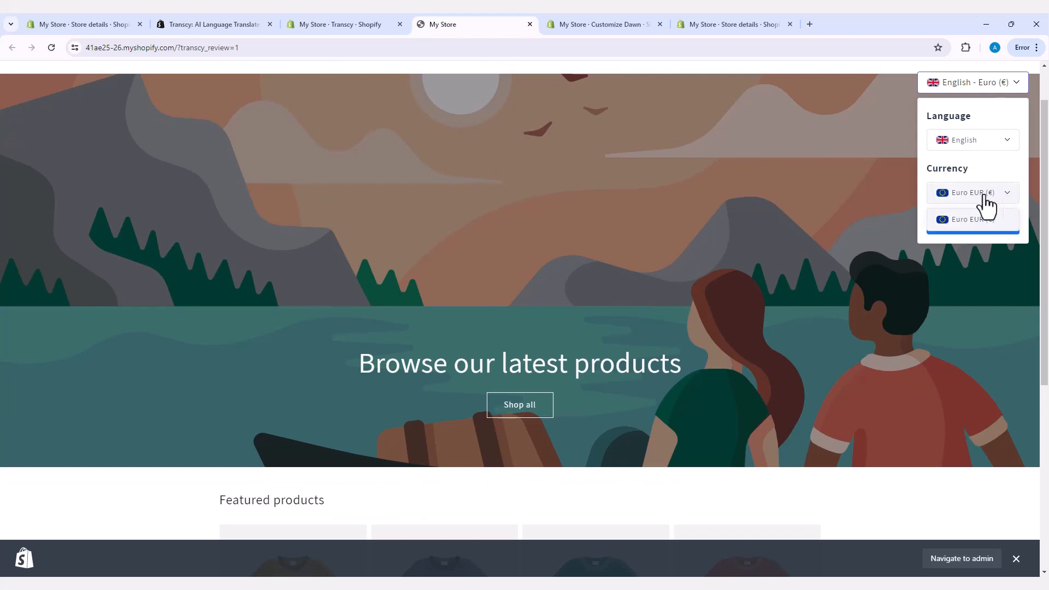
left_click(987, 226)
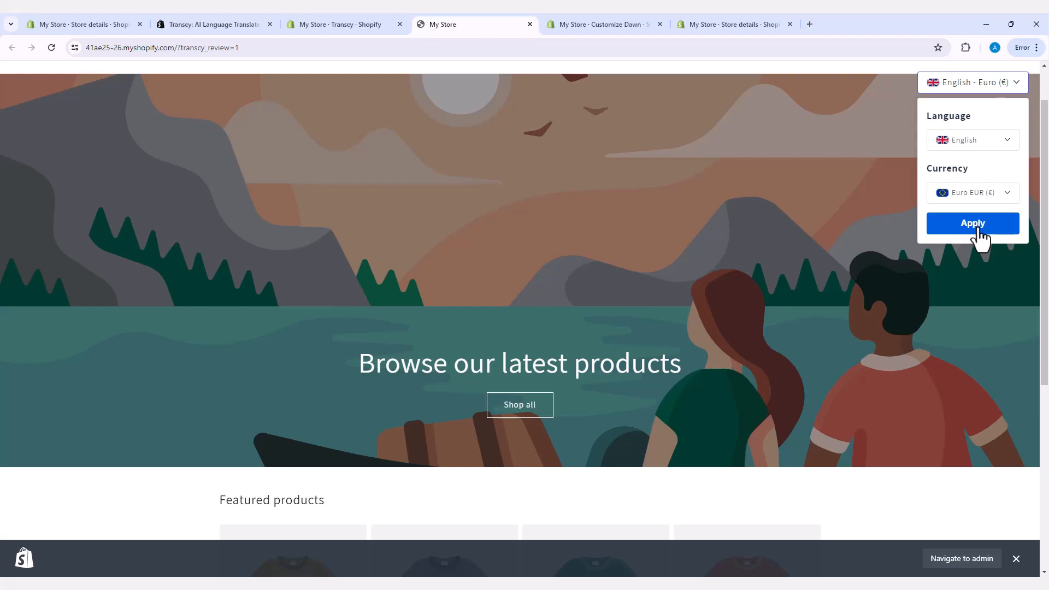
scroll(796, 243, "up", 1)
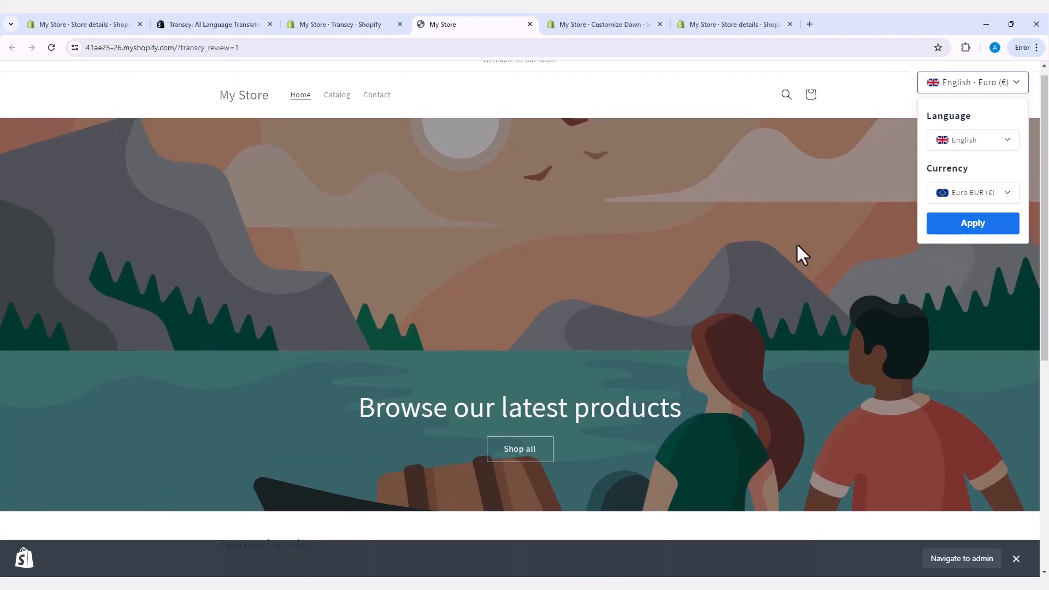
left_click(972, 226)
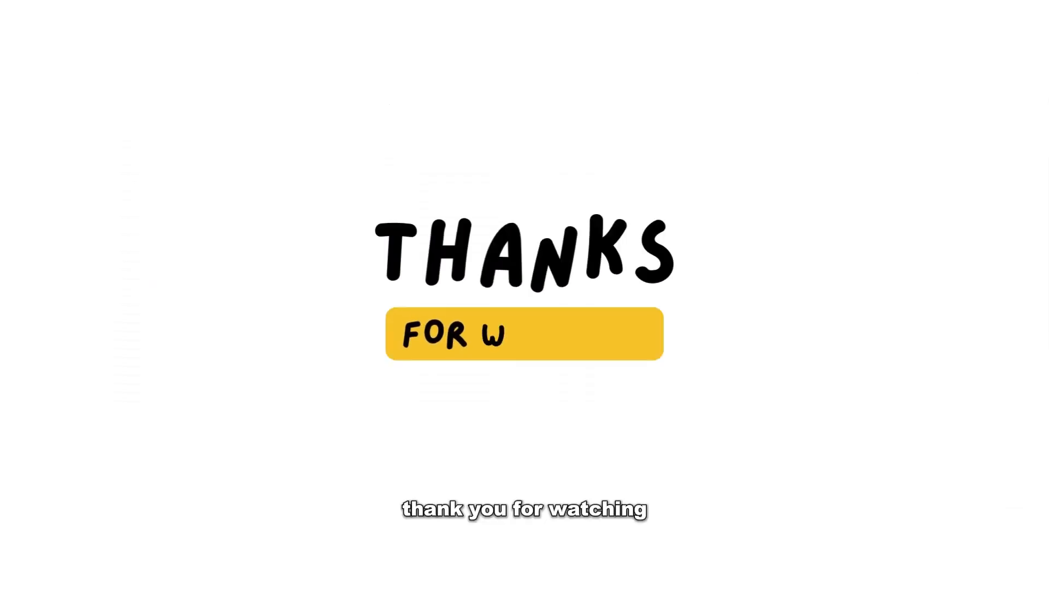